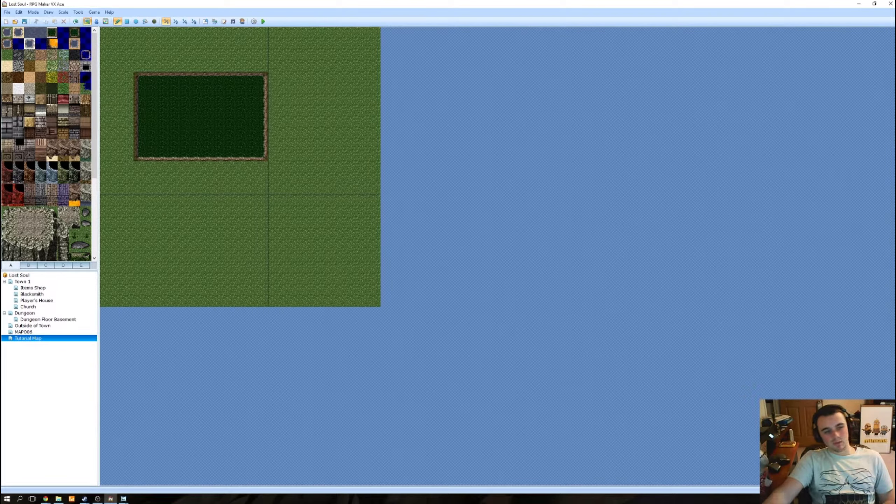
# Step: Paint dark dirt ground on the Tutorial Map as a patch near the lower edge and a strip directly below the swamp pond
pyautogui.click(34, 90)
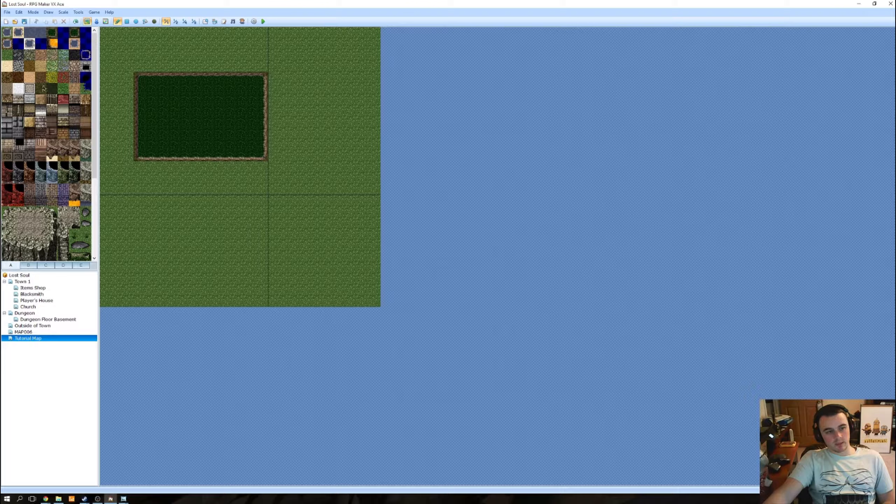
pyautogui.click(43, 88)
pyautogui.moveTo(212, 255)
pyautogui.mouseDown()
pyautogui.moveTo(260, 281)
pyautogui.moveTo(218, 289)
pyautogui.moveTo(216, 277)
pyautogui.moveTo(231, 286)
pyautogui.moveTo(251, 278)
pyautogui.moveTo(220, 275)
pyautogui.mouseUp()
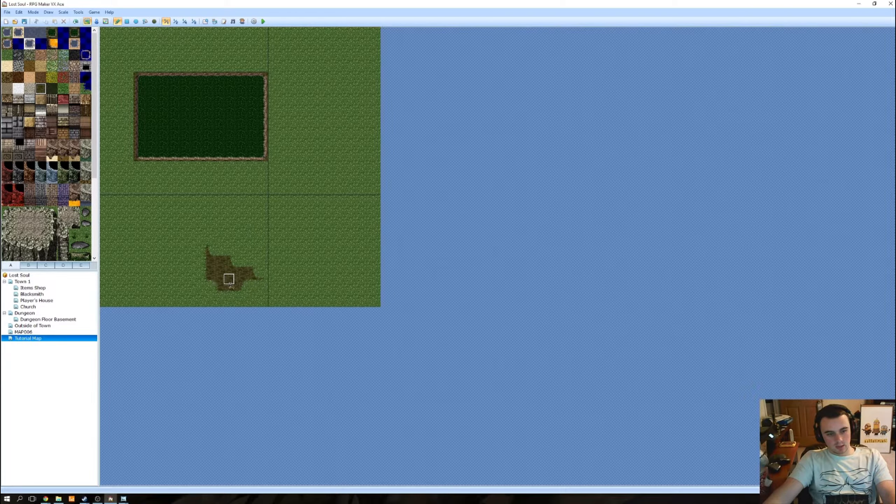
pyautogui.rightClick(230, 292)
pyautogui.click(207, 165)
pyautogui.moveTo(255, 172)
pyautogui.mouseDown()
pyautogui.moveTo(261, 165)
pyautogui.moveTo(226, 166)
pyautogui.moveTo(240, 177)
pyautogui.moveTo(138, 167)
pyautogui.mouseUp()
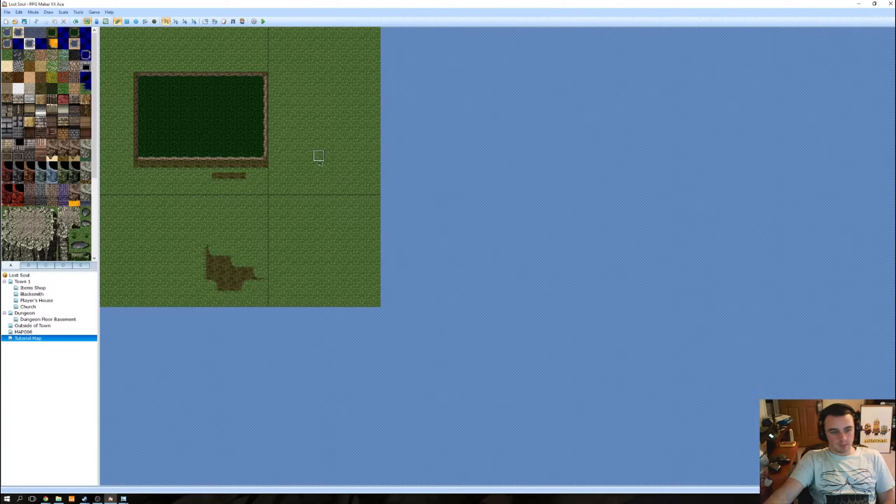
# Step: Switch from the map editor to the Outside of Town_A1 tileset image and open it in GIMP
pyautogui.click(861, 7)
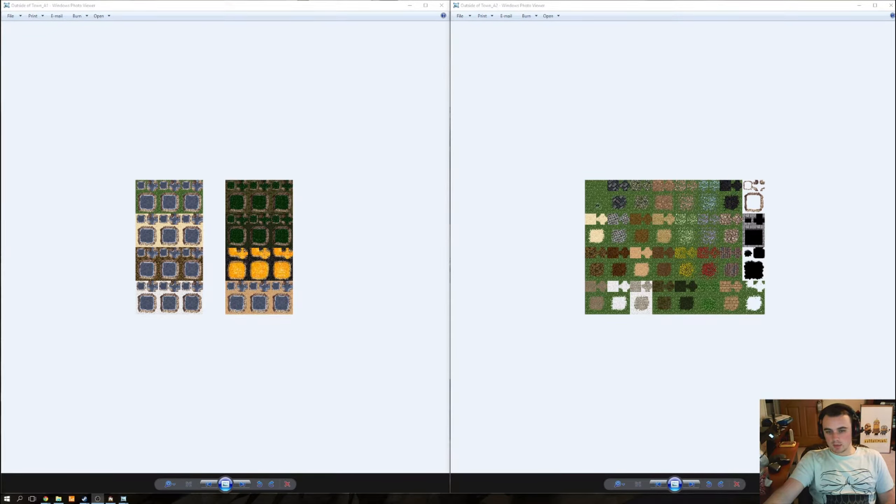
pyautogui.click(285, 218)
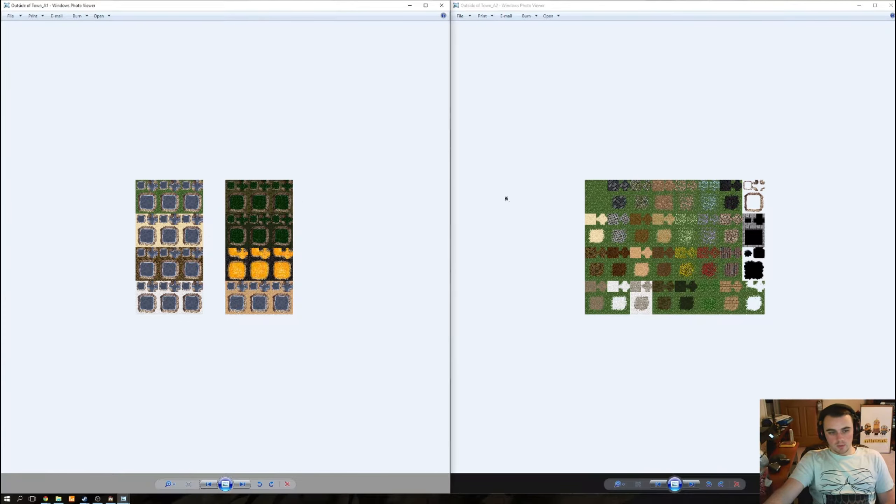
pyautogui.rightClick(244, 222)
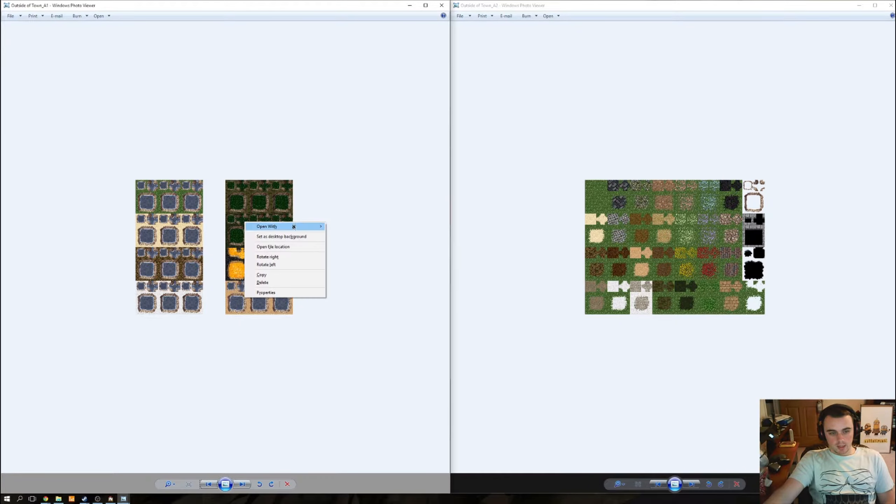
pyautogui.moveTo(297, 226)
pyautogui.click(348, 227)
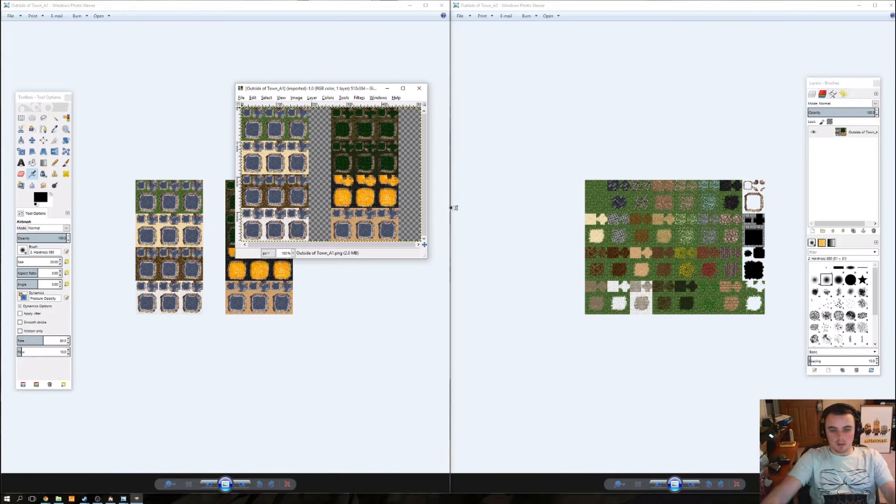
# Step: Add Outside of Town_A2 from the Tilesets folder as a new layer in the Outside of Town_A1 image
pyautogui.click(598, 30)
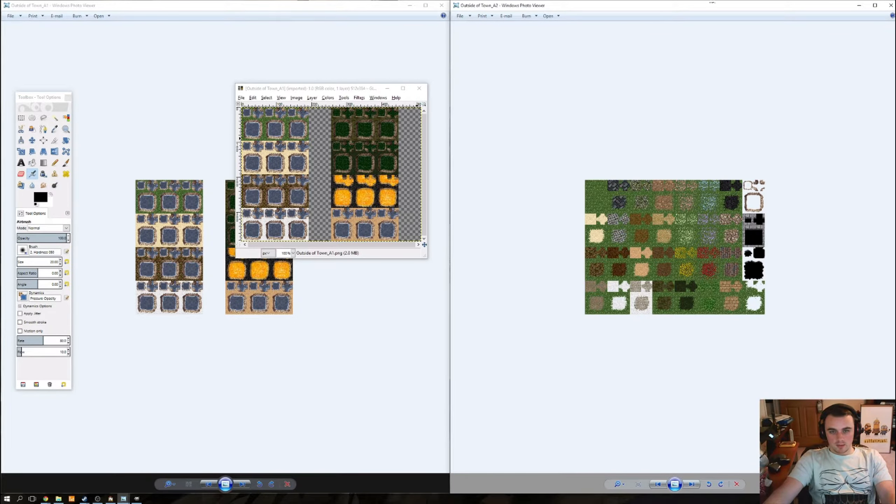
pyautogui.moveTo(713, 2); pyautogui.dragTo(712, 277)
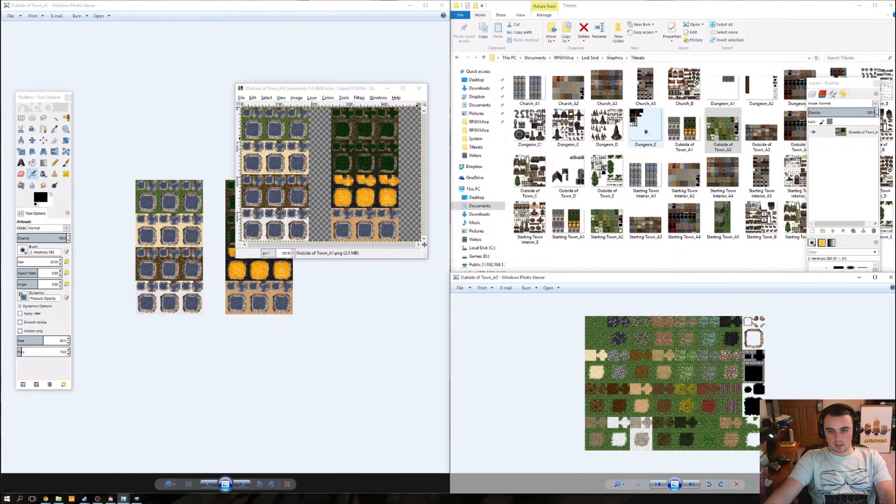
pyautogui.click(725, 137)
pyautogui.moveTo(265, 165); pyautogui.dragTo(266, 165)
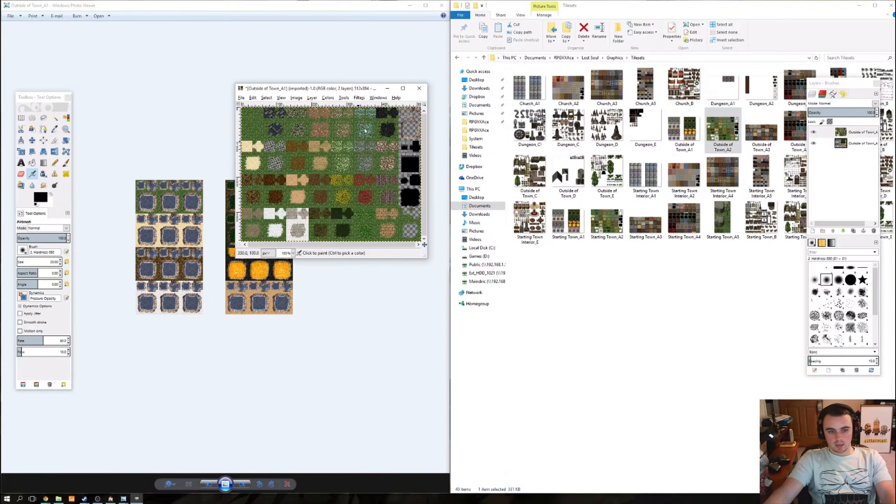
# Step: Maximize the image window and move the Outside of Town_A2 layer right so its edge lines up with the start of the swamp tiles
pyautogui.click(403, 89)
pyautogui.scroll(3, 447, 174)
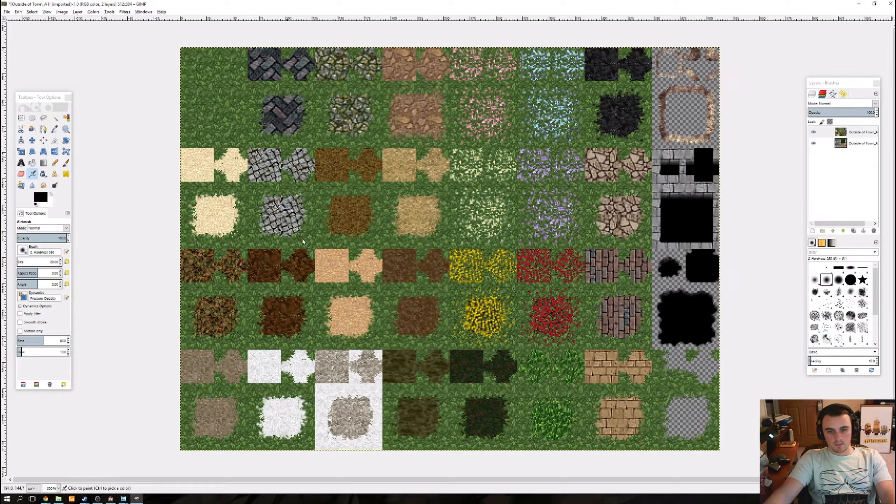
pyautogui.click(848, 134)
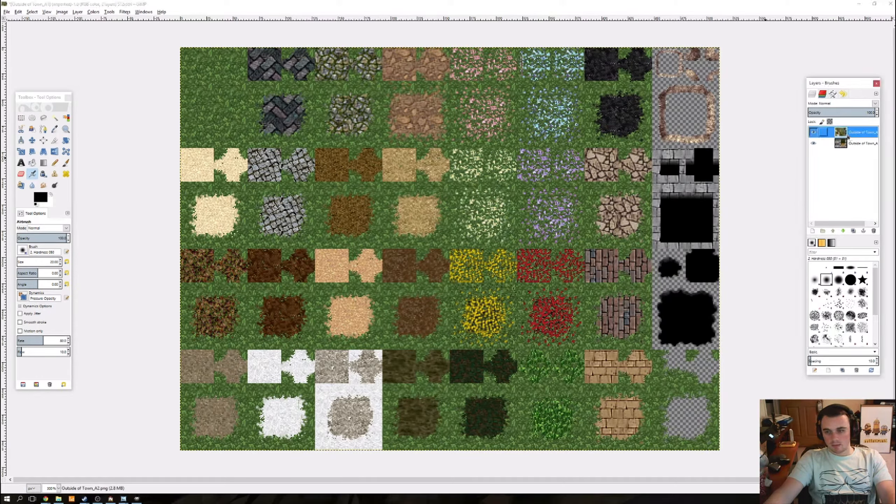
pyautogui.click(32, 140)
pyautogui.moveTo(293, 138); pyautogui.dragTo(499, 111)
# Step: Place the Outside of Town_A2 layer beneath the Outside of Town_A1 layer and fine-align its left edge with the swamp tiles
pyautogui.click(865, 134)
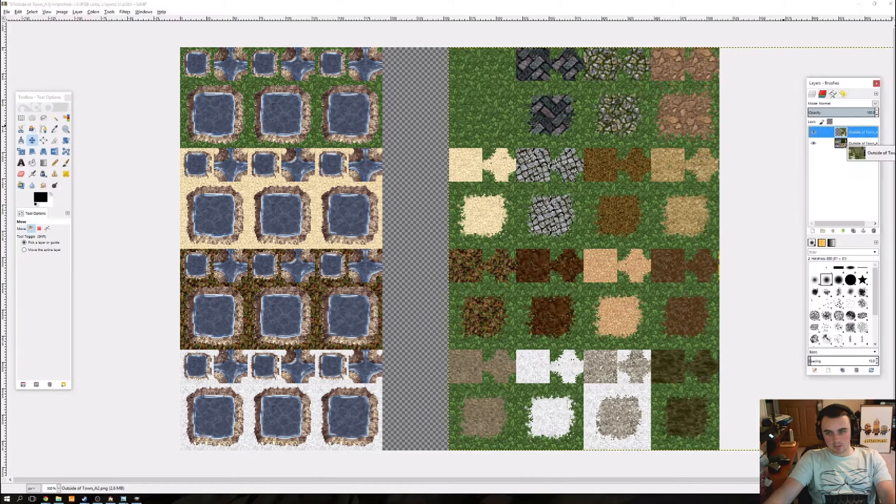
pyautogui.moveTo(844, 146); pyautogui.dragTo(845, 148)
pyautogui.scroll(4, 438, 201)
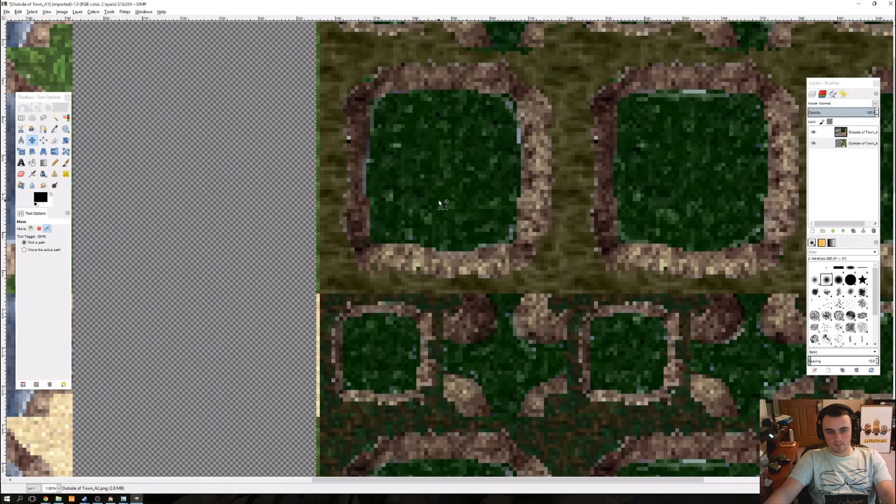
pyautogui.scroll(3, 438, 201)
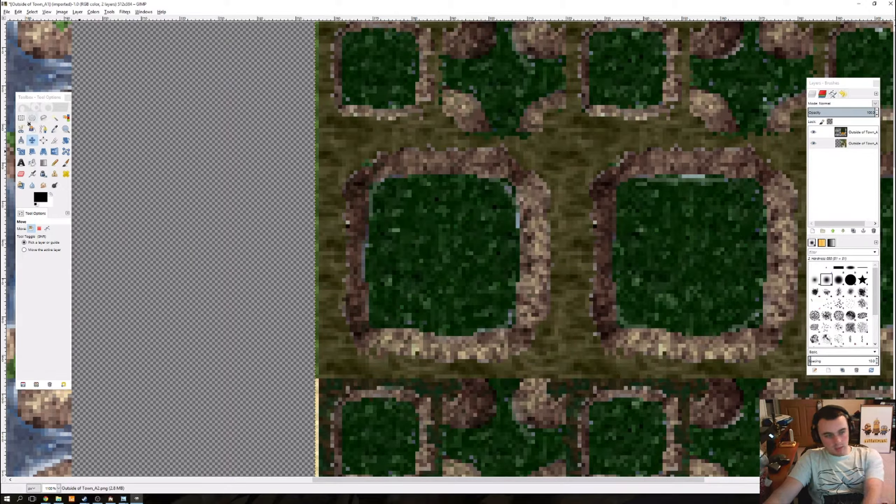
pyautogui.click(824, 143)
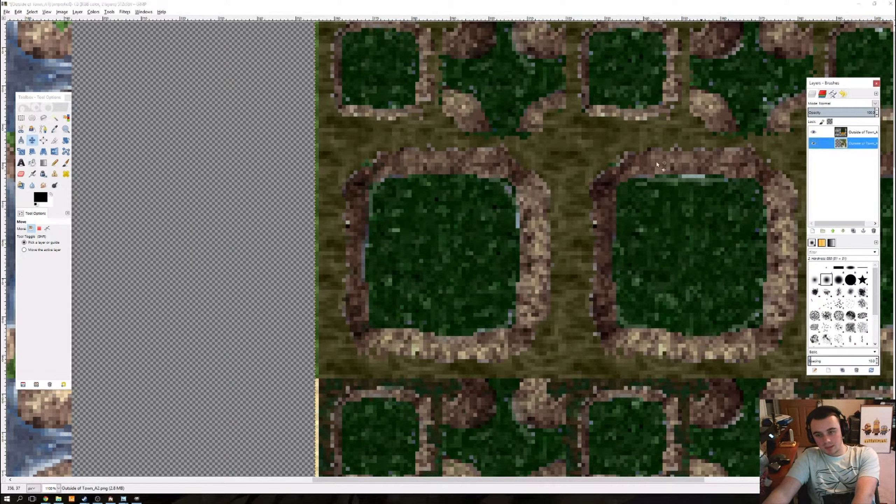
pyautogui.click(383, 205)
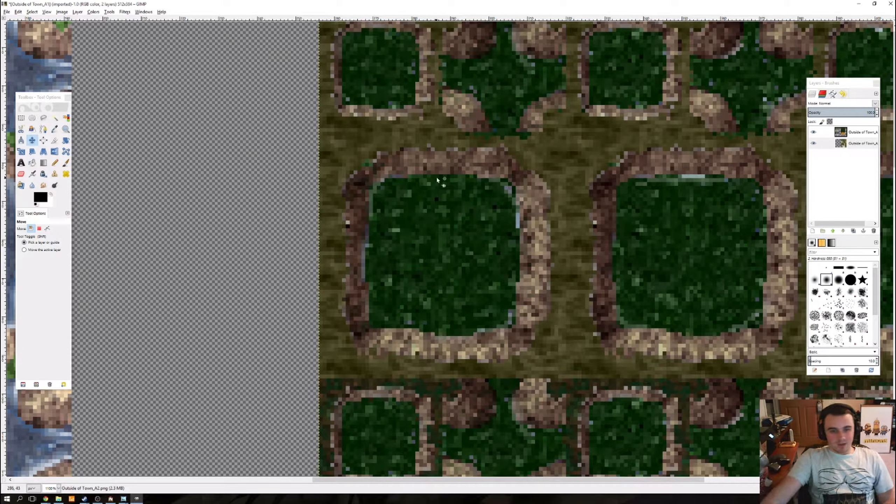
pyautogui.moveTo(438, 178); pyautogui.dragTo(403, 243)
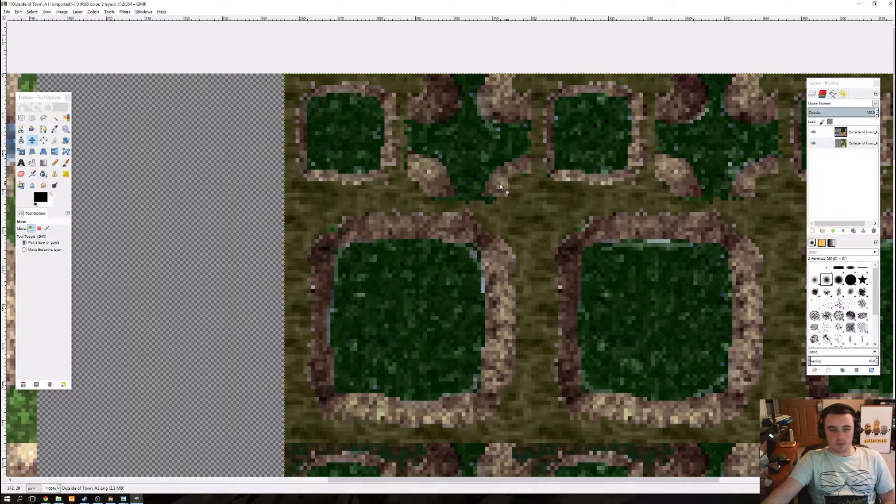
# Step: Set up the Eraser with the 1 Pixel brush, size 1.00 and hard edge enabled
pyautogui.click(21, 174)
pyautogui.click(25, 252)
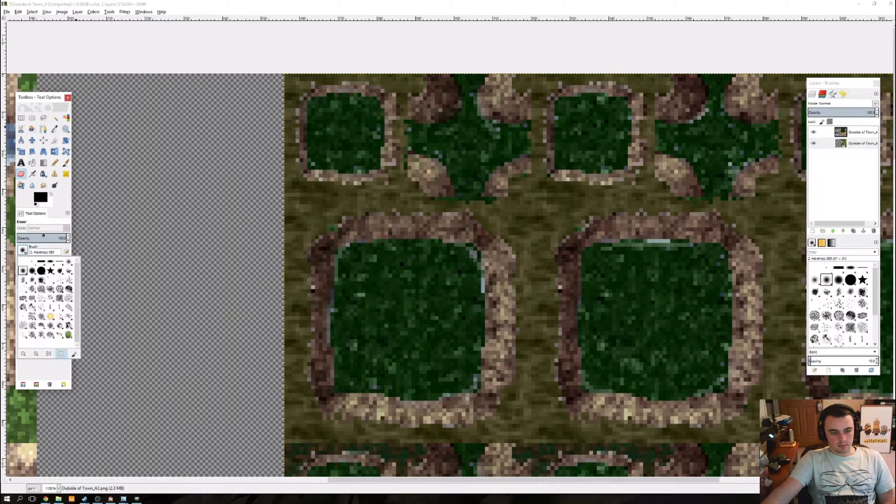
pyautogui.click(32, 262)
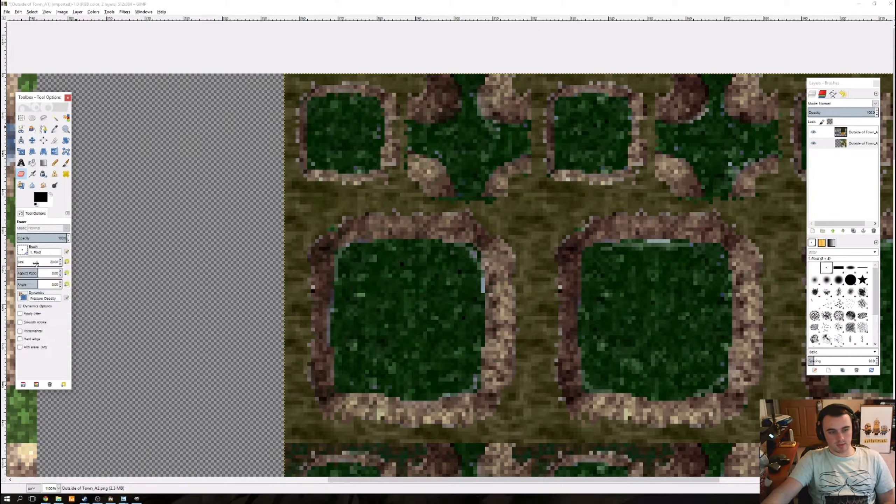
pyautogui.click(31, 339)
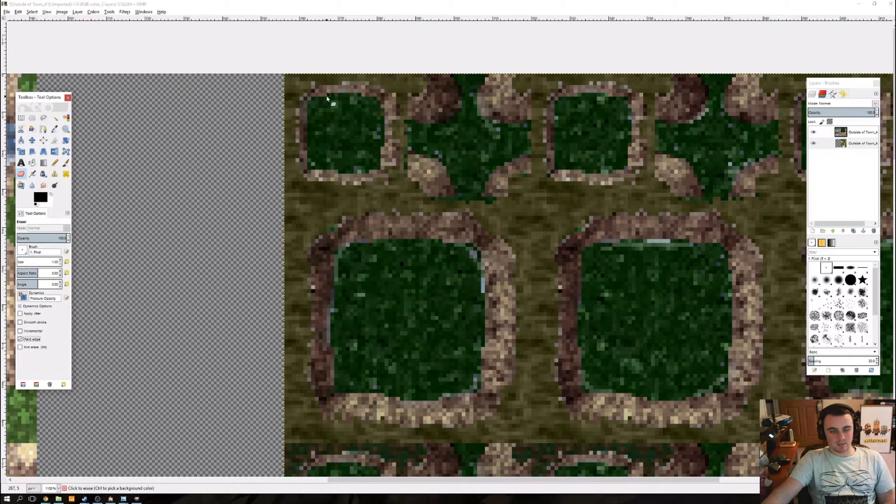
# Step: On the Outside of Town_A1 layer, erase a one-pixel line along the upper outer edge of the first small swamp tile's stone border
pyautogui.scroll(5, 330, 94)
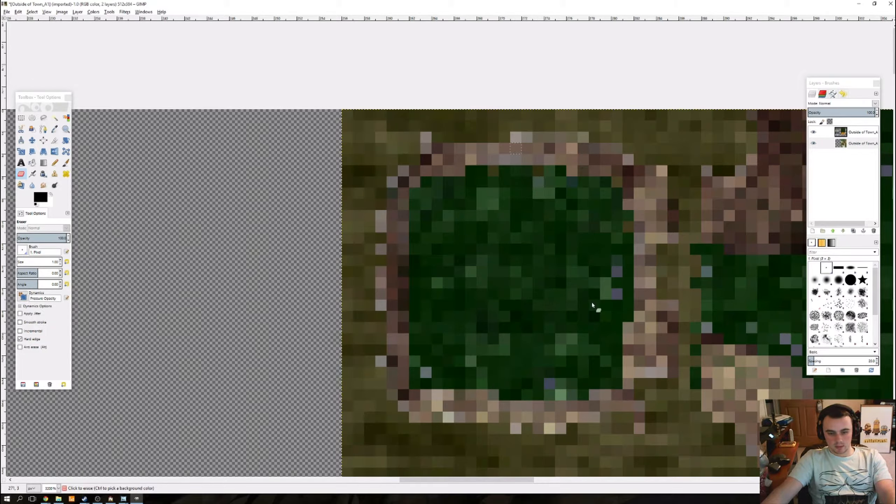
pyautogui.click(438, 138)
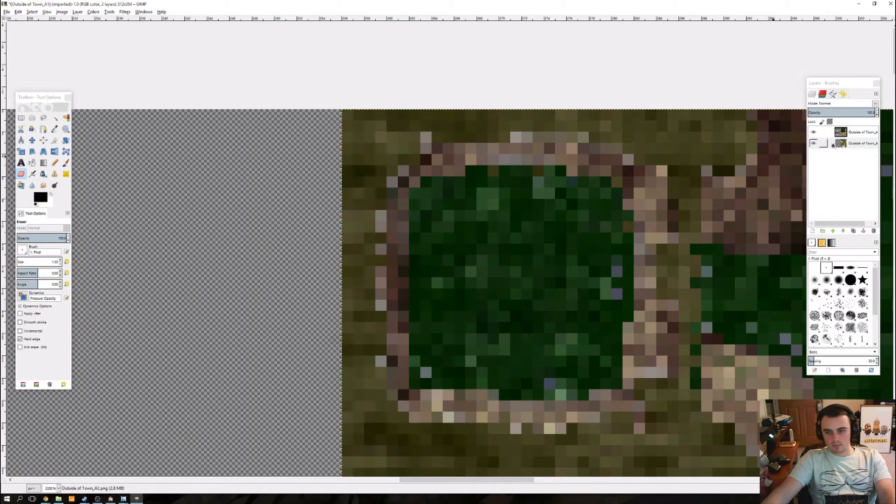
pyautogui.click(844, 135)
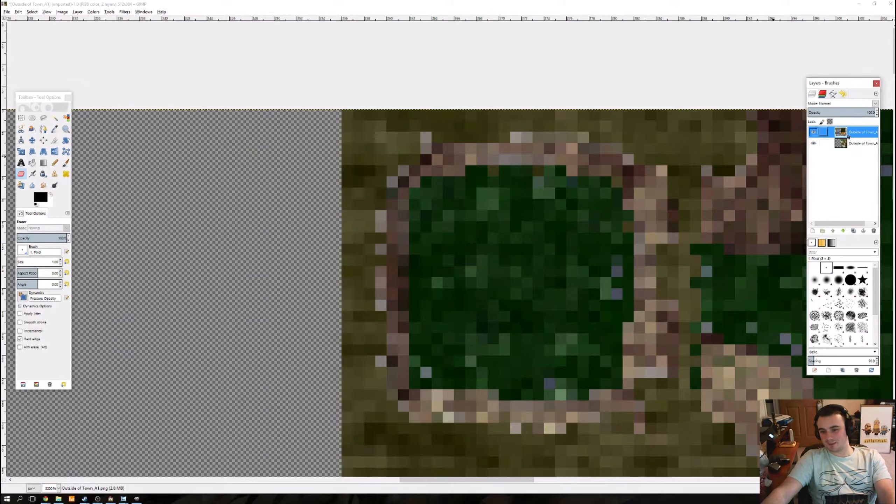
pyautogui.click(445, 137)
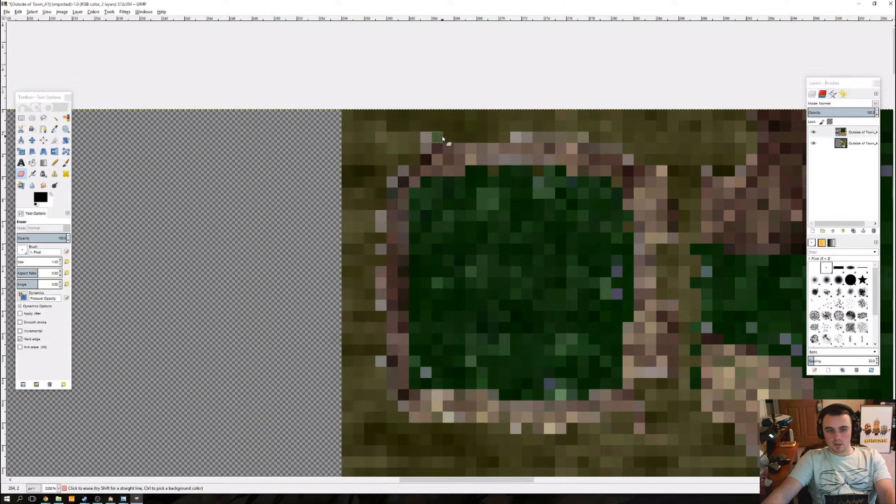
pyautogui.keyDown('shift'); pyautogui.click(505, 137); pyautogui.keyUp('shift')
pyautogui.keyDown('shift'); pyautogui.click(517, 125); pyautogui.keyUp('shift')
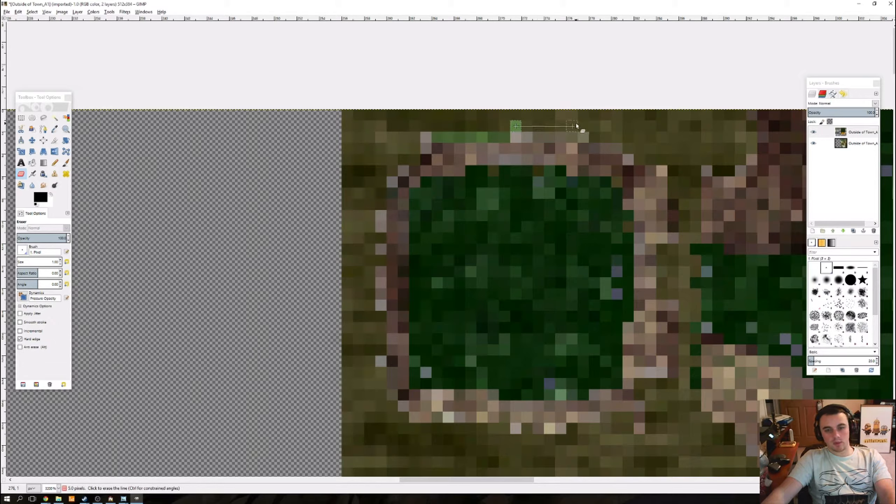
pyautogui.keyDown('shift'); pyautogui.click(563, 129); pyautogui.keyUp('shift')
pyautogui.keyDown('shift'); pyautogui.click(571, 135); pyautogui.keyUp('shift')
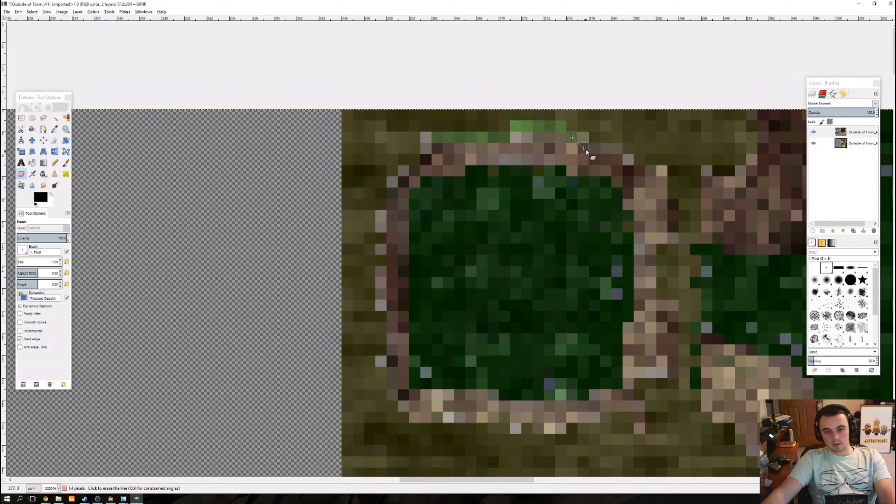
pyautogui.keyDown('shift'); pyautogui.click(616, 148); pyautogui.keyUp('shift')
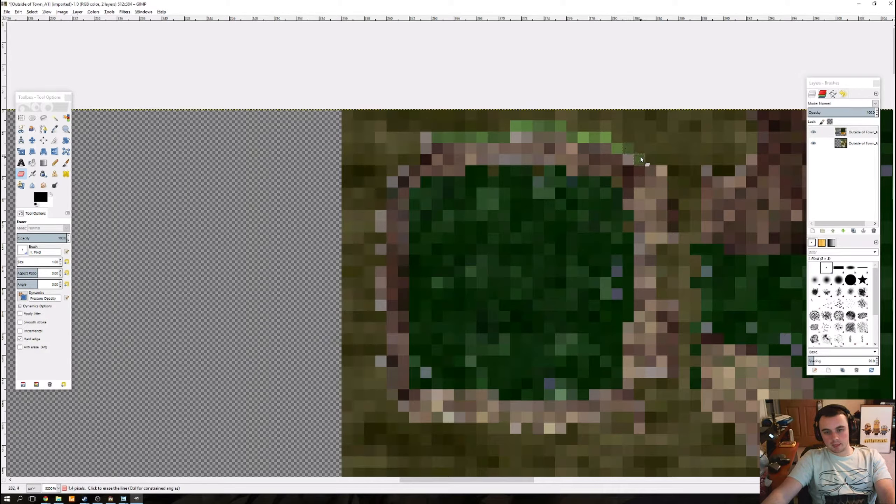
# Step: Continue the one-pixel erased outline around the upper-right corner and down the right outer edge of the small swamp tile's stone border
pyautogui.keyDown('shift'); pyautogui.click(662, 160); pyautogui.keyUp('shift')
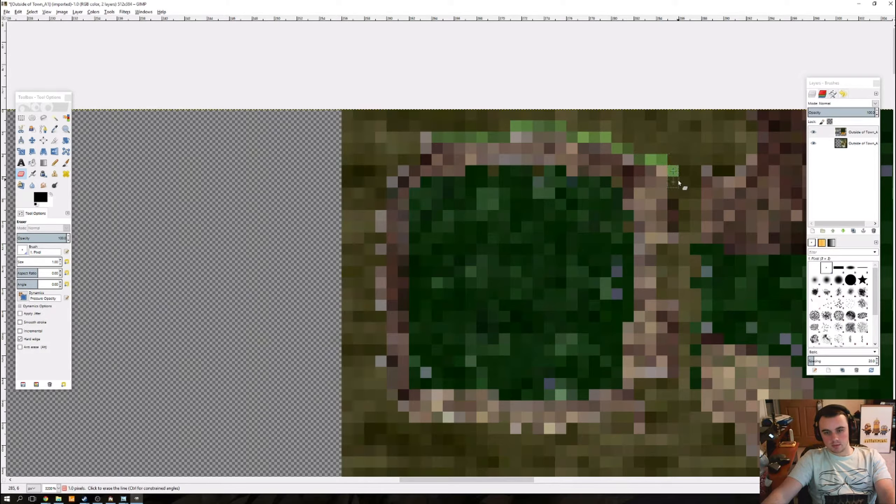
pyautogui.keyDown('shift'); pyautogui.click(673, 194); pyautogui.keyUp('shift')
pyautogui.keyDown('shift'); pyautogui.click(683, 227); pyautogui.keyUp('shift')
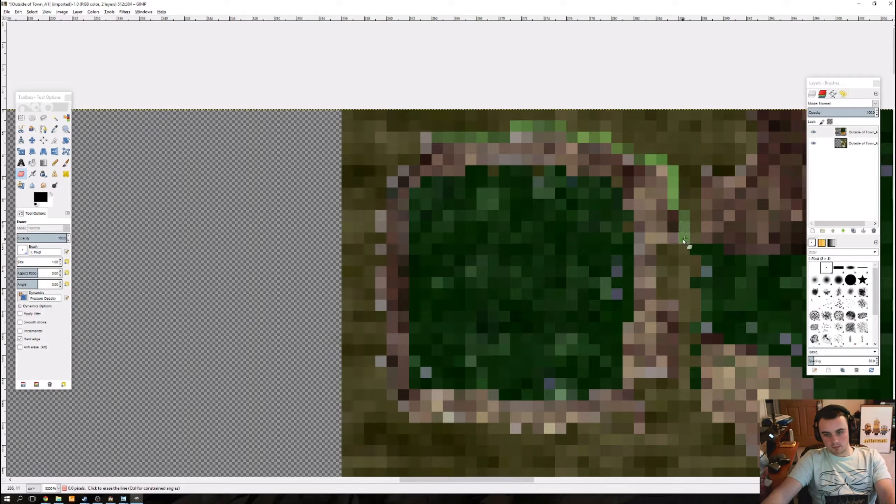
pyautogui.keyDown('shift'); pyautogui.click(660, 250); pyautogui.keyUp('shift')
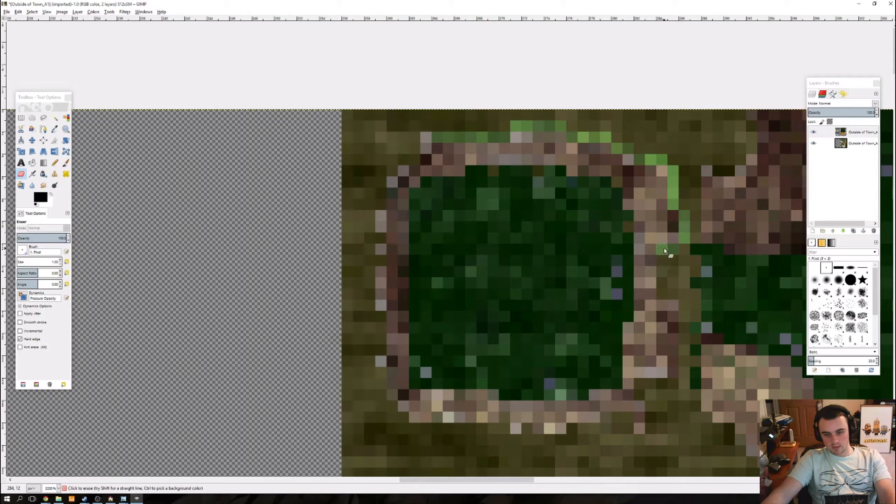
pyautogui.keyDown('shift'); pyautogui.click(673, 294); pyautogui.keyUp('shift')
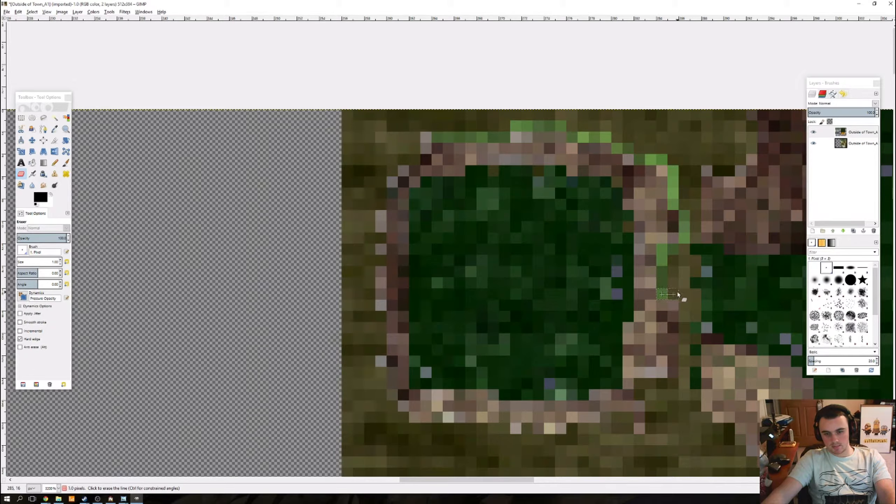
pyautogui.keyDown('shift'); pyautogui.click(684, 372); pyautogui.keyUp('shift')
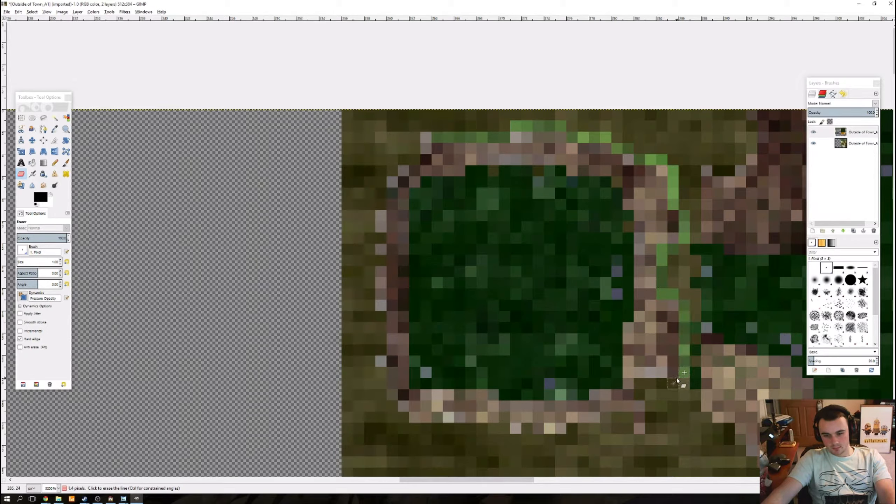
# Step: Erase the one-pixel outline around the lower-right corner of the small swamp tile's stone border, including the protruding stone pixels
pyautogui.keyDown('shift'); pyautogui.click(640, 393); pyautogui.keyUp('shift')
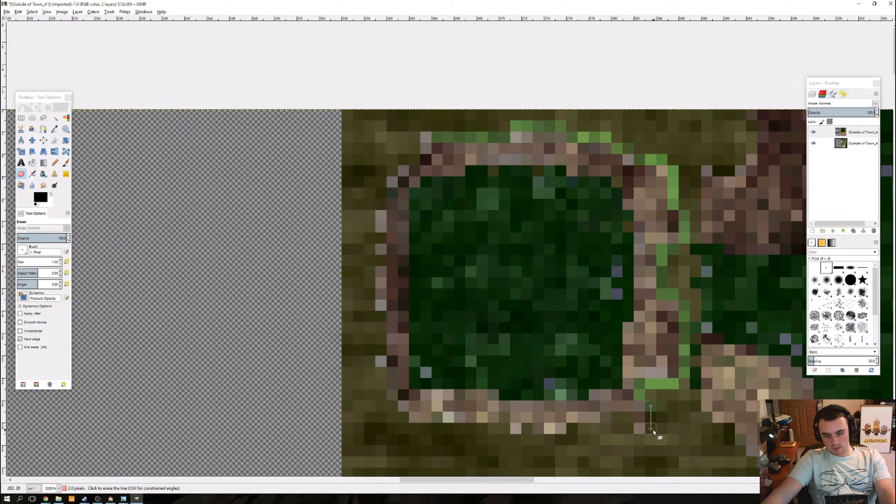
pyautogui.keyDown('shift'); pyautogui.click(653, 432); pyautogui.keyUp('shift')
pyautogui.keyDown('shift'); pyautogui.click(640, 439); pyautogui.keyUp('shift')
pyautogui.keyDown('shift'); pyautogui.click(629, 429); pyautogui.keyUp('shift')
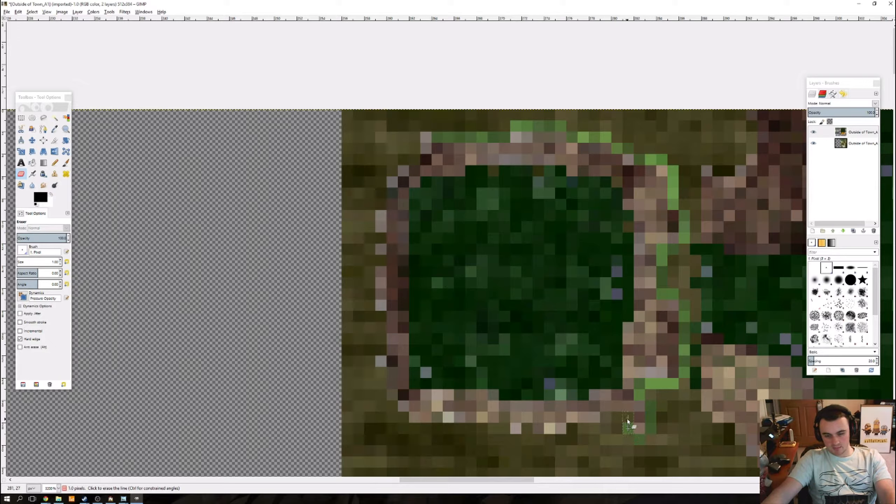
pyautogui.keyDown('shift'); pyautogui.click(607, 418); pyautogui.keyUp('shift')
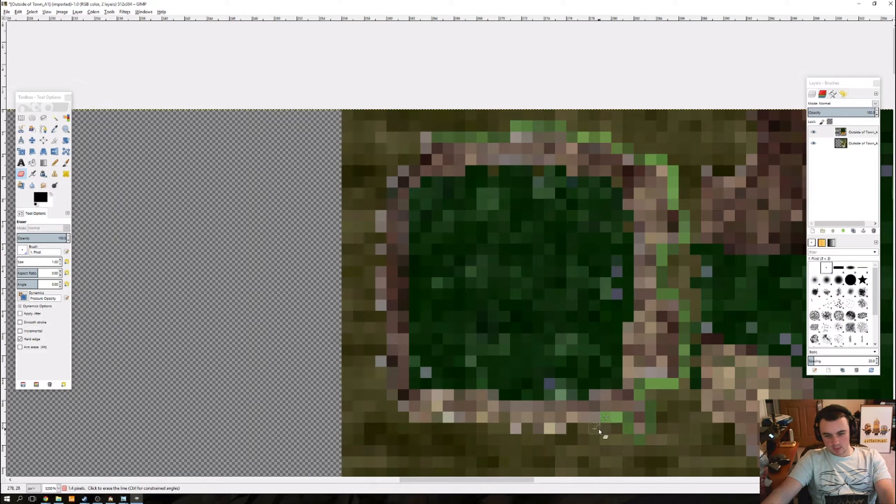
# Step: Continue the erased one-pixel outline along the lower outer edge of the small tile's stone border to its lower-left corner
pyautogui.keyDown('shift'); pyautogui.click(562, 440); pyautogui.keyUp('shift')
pyautogui.keyDown('shift'); pyautogui.click(551, 439); pyautogui.keyUp('shift')
pyautogui.keyDown('shift'); pyautogui.click(539, 439); pyautogui.keyUp('shift')
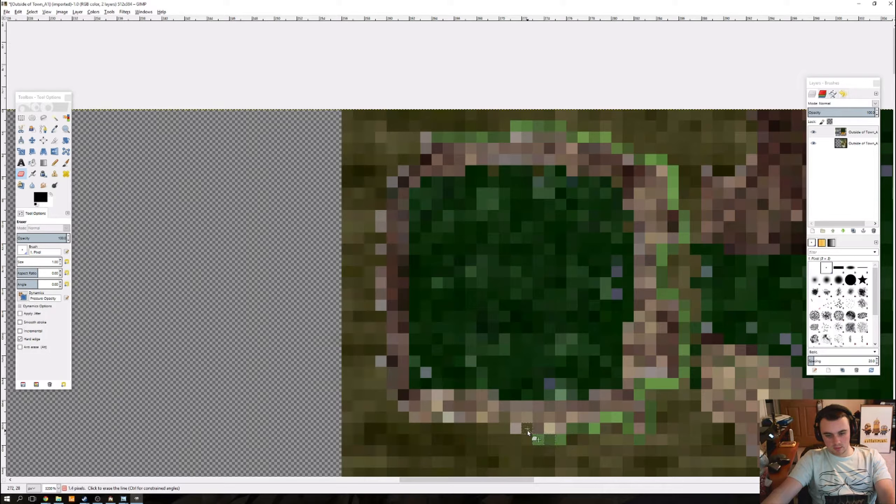
pyautogui.keyDown('shift'); pyautogui.click(516, 439); pyautogui.keyUp('shift')
pyautogui.keyDown('shift'); pyautogui.click(506, 429); pyautogui.keyUp('shift')
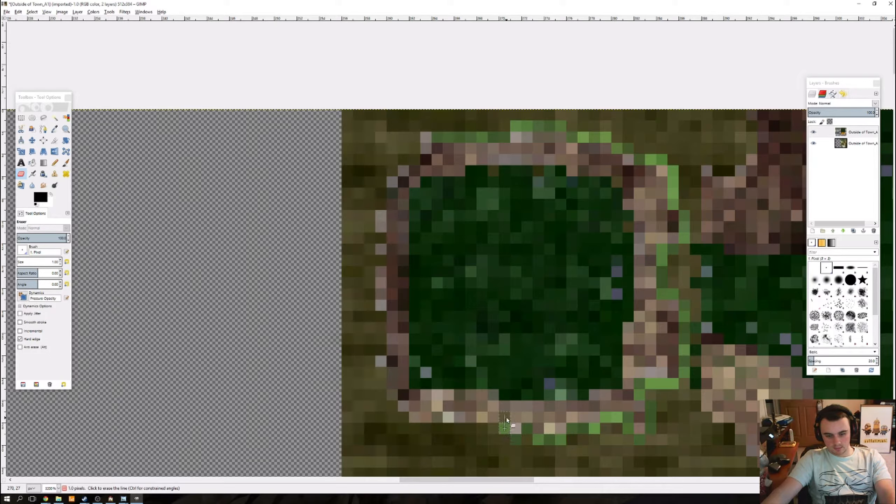
pyautogui.keyDown('shift'); pyautogui.click(410, 429); pyautogui.keyUp('shift')
pyautogui.keyDown('shift'); pyautogui.click(390, 405); pyautogui.keyUp('shift')
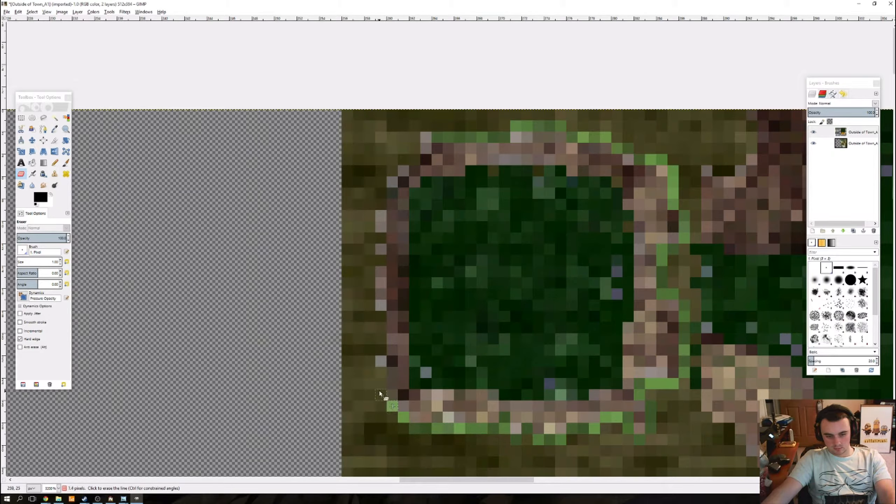
# Step: Erase a one-pixel line up the left outer edge of the small tile's stone border, following its protruding pixels
pyautogui.keyDown('shift'); pyautogui.click(370, 364); pyautogui.keyUp('shift')
pyautogui.keyDown('shift'); pyautogui.click(379, 317); pyautogui.keyUp('shift')
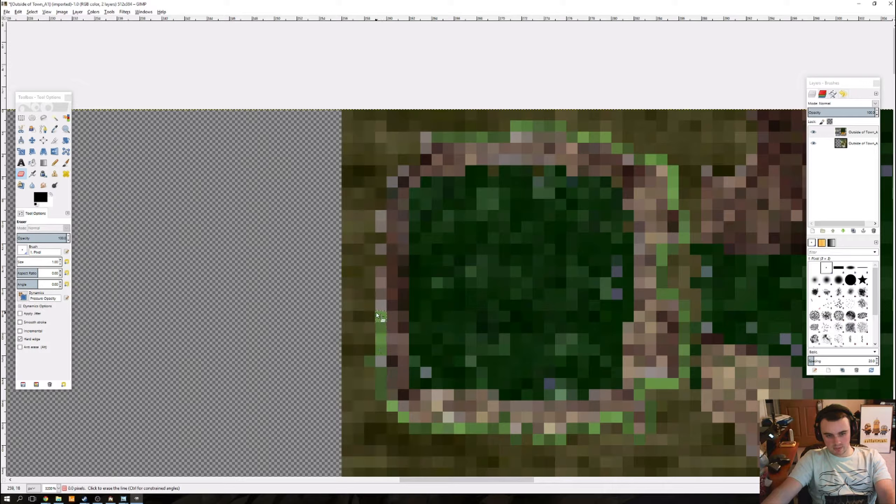
pyautogui.keyDown('shift'); pyautogui.click(369, 305); pyautogui.keyUp('shift')
pyautogui.keyDown('shift'); pyautogui.click(370, 270); pyautogui.keyUp('shift')
pyautogui.keyDown('shift'); pyautogui.click(383, 261); pyautogui.keyUp('shift')
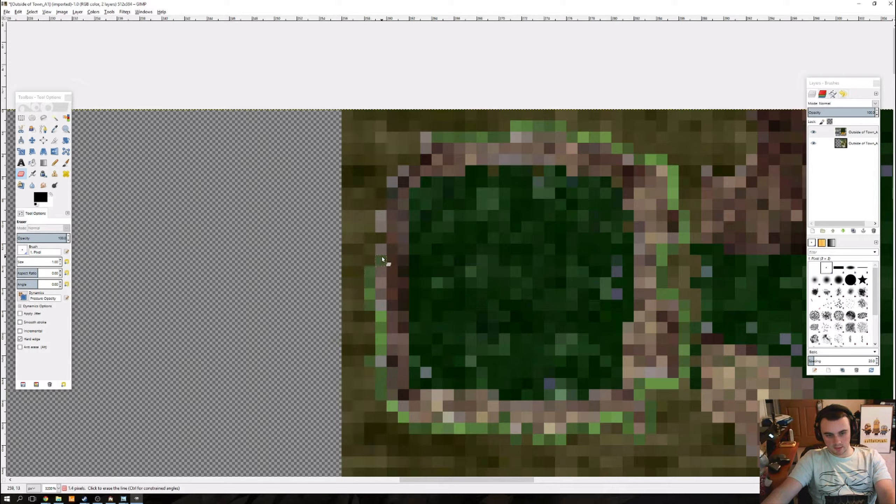
pyautogui.keyDown('shift'); pyautogui.click(368, 251); pyautogui.keyUp('shift')
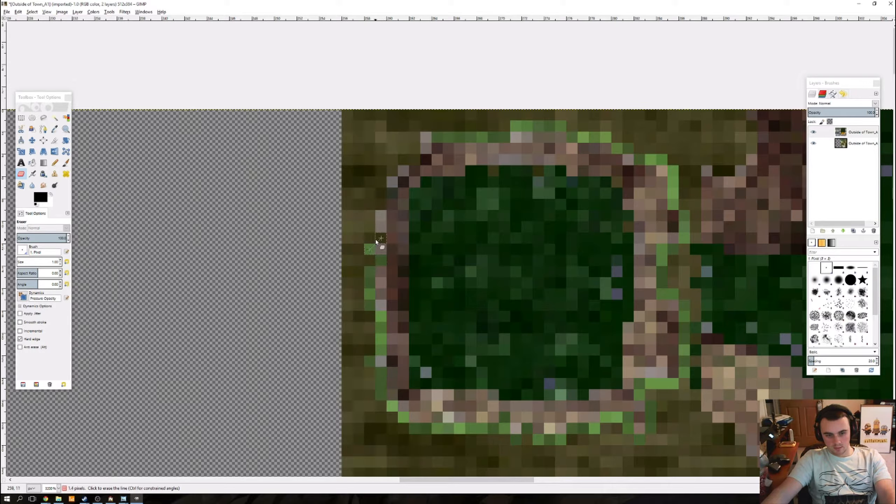
pyautogui.keyDown('shift'); pyautogui.click(371, 216); pyautogui.keyUp('shift')
# Step: Close the erased outline around the upper-left corner of the small swamp tile's stone border
pyautogui.keyDown('shift'); pyautogui.click(384, 194); pyautogui.keyUp('shift')
pyautogui.keyDown('shift'); pyautogui.click(385, 184); pyautogui.keyUp('shift')
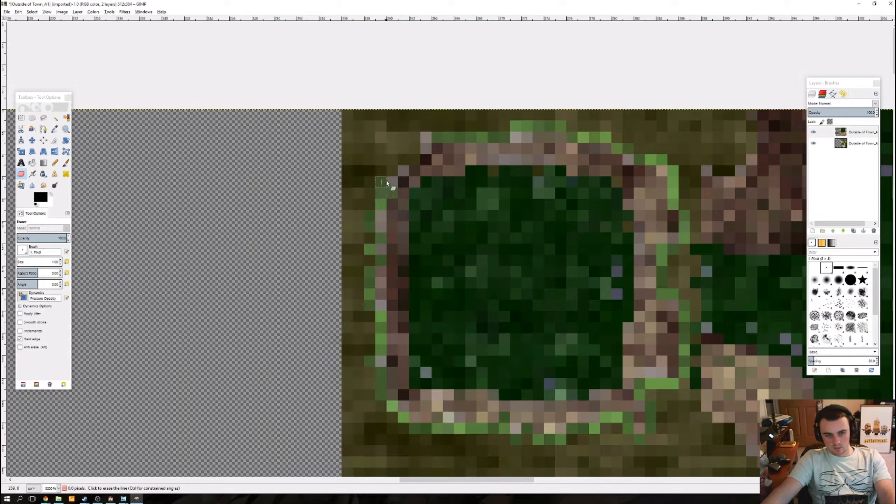
pyautogui.keyDown('shift'); pyautogui.click(392, 173); pyautogui.keyUp('shift')
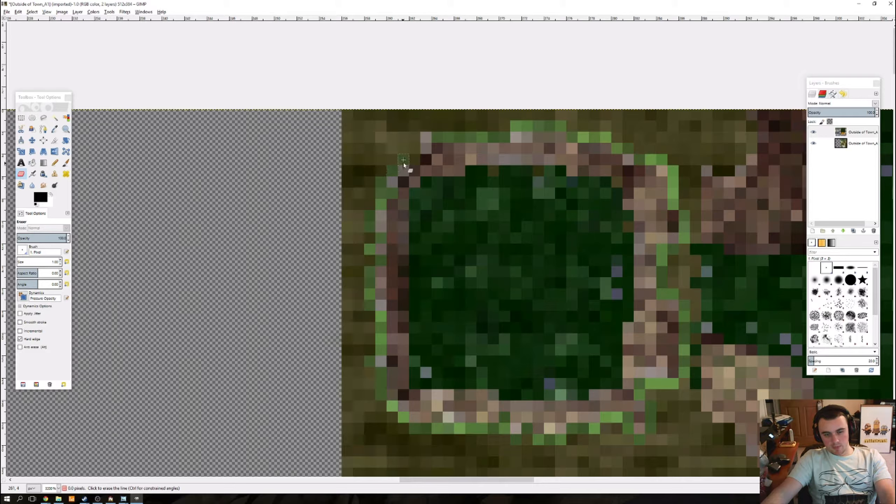
pyautogui.keyDown('shift'); pyautogui.click(415, 160); pyautogui.keyUp('shift')
pyautogui.keyDown('shift'); pyautogui.click(416, 134); pyautogui.keyUp('shift')
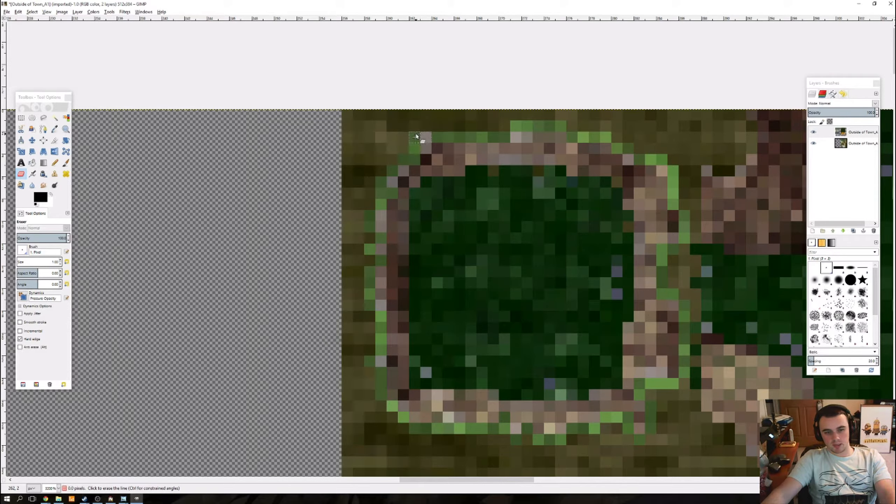
# Step: On the adjacent inner-corner swamp tile, erase a one-pixel outline along the left and lower outer edges of the lower-left rock
pyautogui.moveTo(628, 272); pyautogui.dragTo(389, 229)
pyautogui.moveTo(455, 245); pyautogui.dragTo(345, 185)
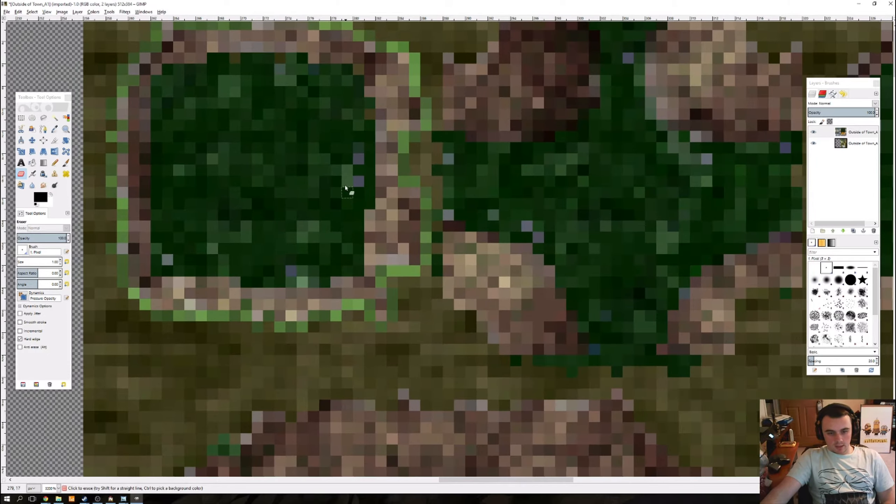
pyautogui.click(437, 238)
pyautogui.keyDown('shift'); pyautogui.click(446, 295); pyautogui.keyUp('shift')
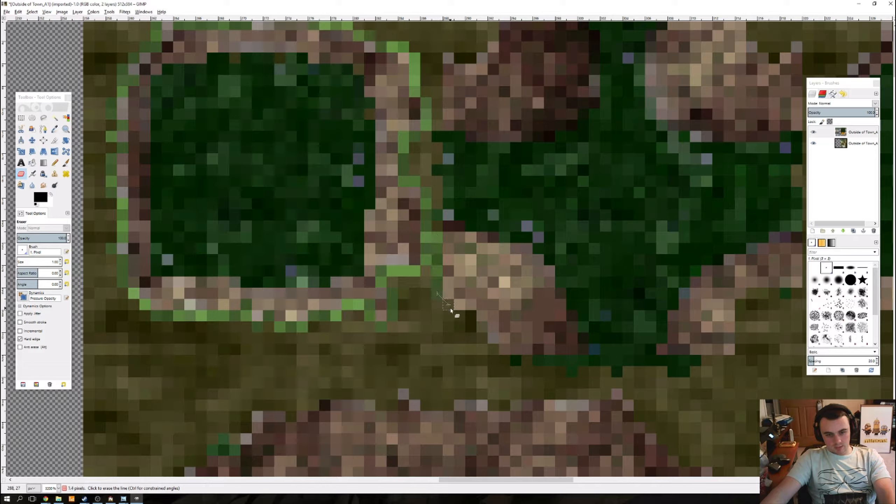
pyautogui.keyDown('shift'); pyautogui.click(477, 313); pyautogui.keyUp('shift')
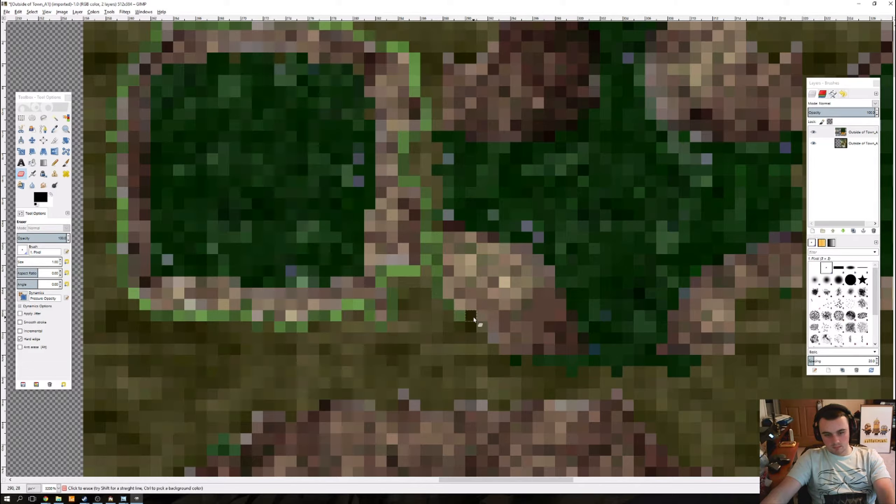
pyautogui.keyDown('shift'); pyautogui.click(486, 341); pyautogui.keyUp('shift')
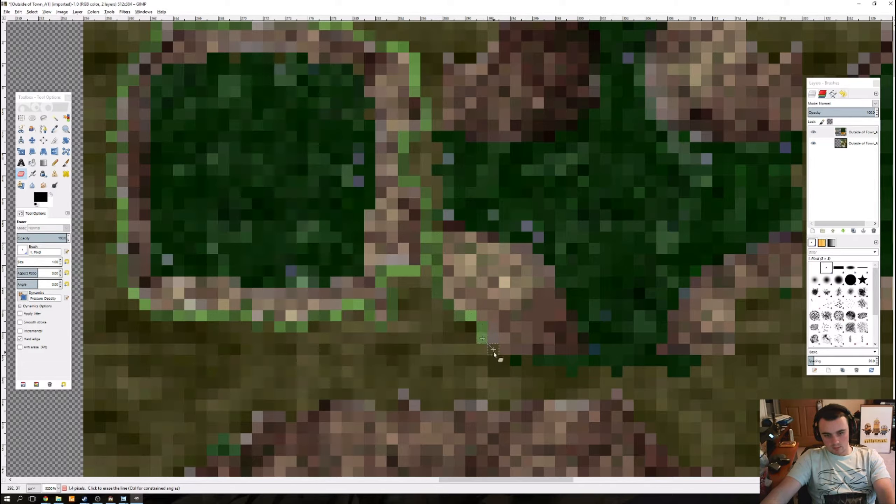
pyautogui.keyDown('shift'); pyautogui.click(496, 352); pyautogui.keyUp('shift')
pyautogui.keyDown('shift'); pyautogui.click(509, 361); pyautogui.keyUp('shift')
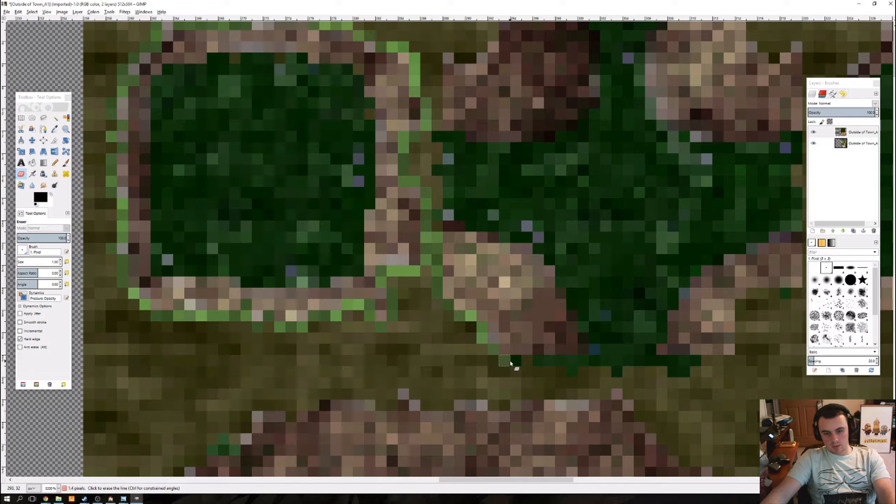
pyautogui.keyDown('shift'); pyautogui.click(531, 362); pyautogui.keyUp('shift')
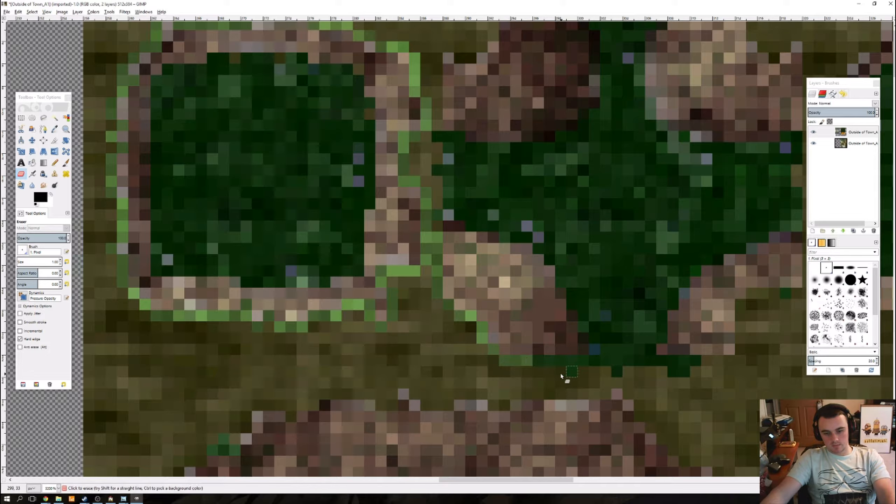
# Step: Erase a one-pixel line beneath the inner-corner tile's lower water opening and around the underside of its lower-right rock
pyautogui.keyDown('shift'); pyautogui.click(538, 371); pyautogui.keyUp('shift')
pyautogui.keyDown('shift'); pyautogui.click(692, 371); pyautogui.keyUp('shift')
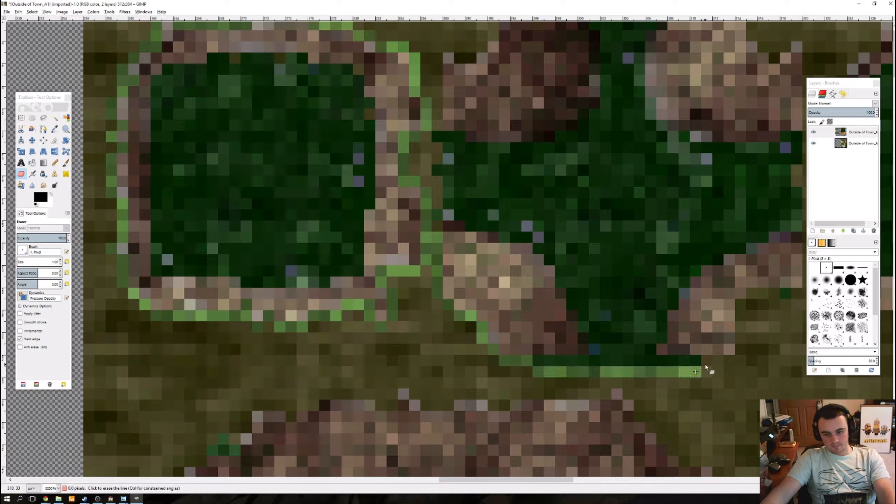
pyautogui.keyDown('shift'); pyautogui.click(730, 362); pyautogui.keyUp('shift')
pyautogui.hscroll(5, 708, 368)
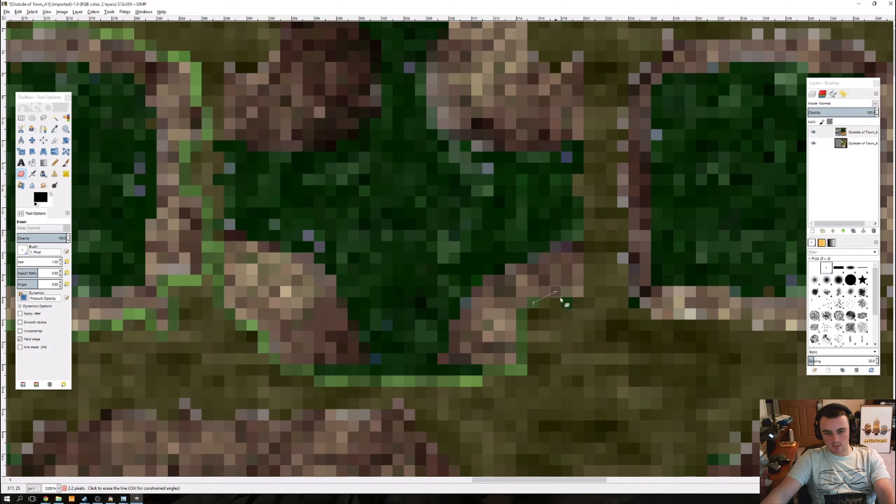
pyautogui.keyDown('shift'); pyautogui.click(578, 303); pyautogui.keyUp('shift')
# Step: Erase one-pixel vertical lines up the right outer edge of the inner-corner tile, from the lower-right rock to the upper-right rock
pyautogui.keyDown('shift'); pyautogui.click(589, 292); pyautogui.keyUp('shift')
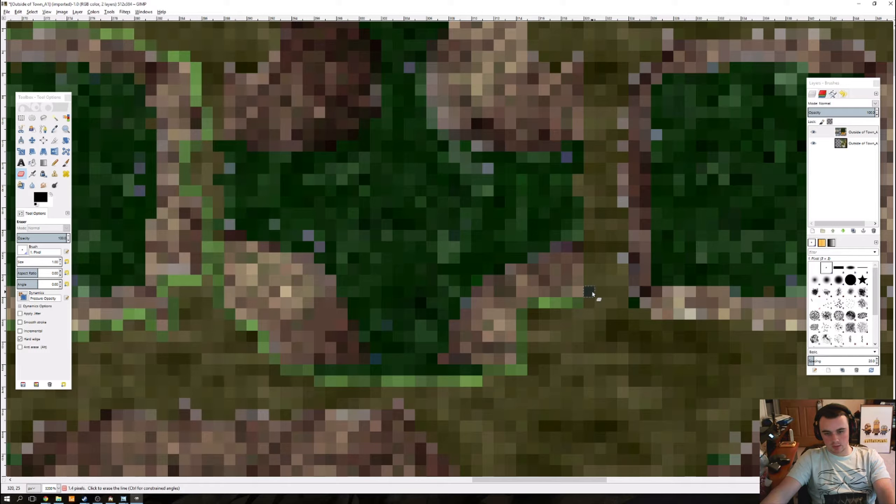
pyautogui.keyDown('shift'); pyautogui.click(590, 199); pyautogui.keyUp('shift')
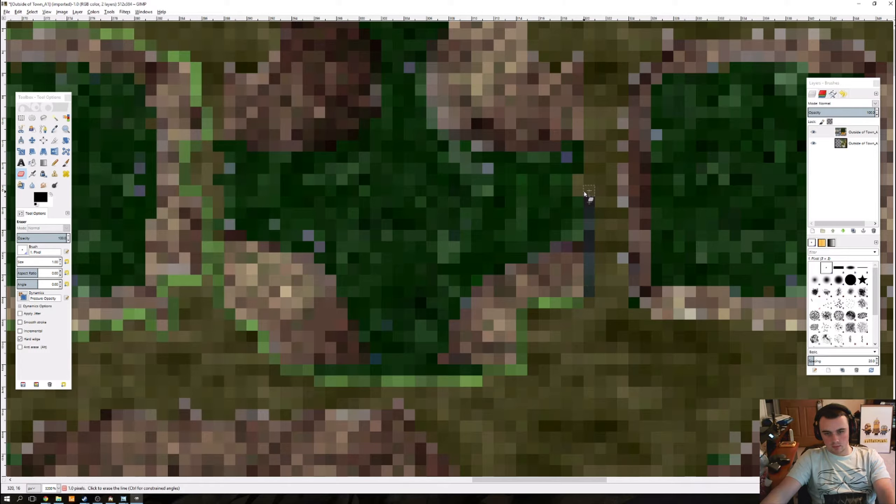
pyautogui.keyDown('shift'); pyautogui.click(589, 168); pyautogui.keyUp('shift')
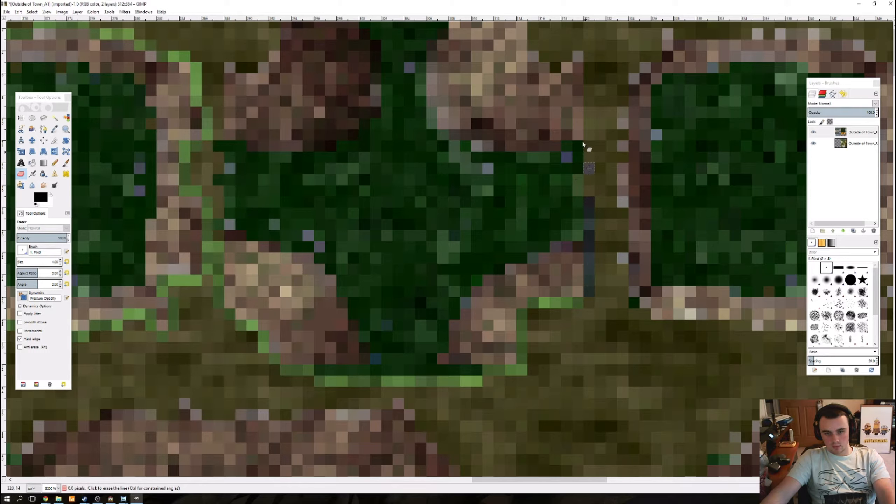
pyautogui.keyDown('shift'); pyautogui.click(590, 57); pyautogui.keyUp('shift')
# Step: Erase the one-pixel outline along the outer upper edge of the inner-corner tile's upper-right rock up to the image border
pyautogui.keyDown('shift'); pyautogui.click(578, 46); pyautogui.keyUp('shift')
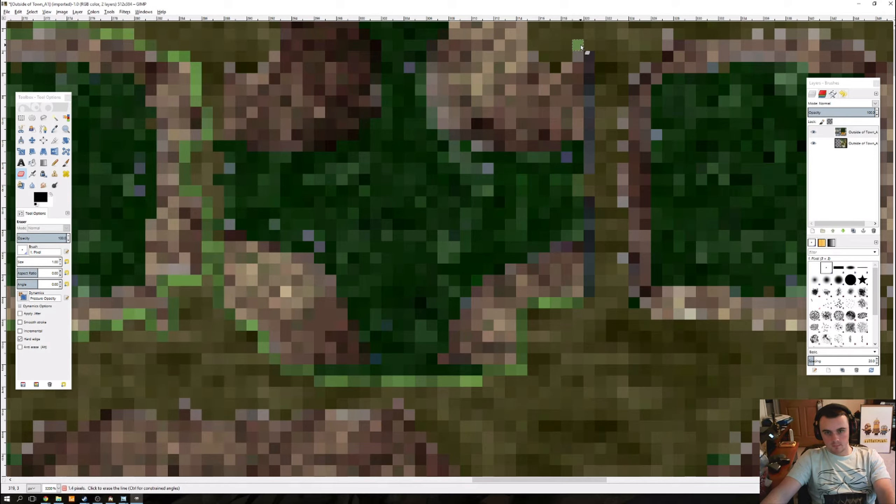
pyautogui.keyDown('shift'); pyautogui.click(556, 69); pyautogui.keyUp('shift')
pyautogui.scroll(5, 548, 201)
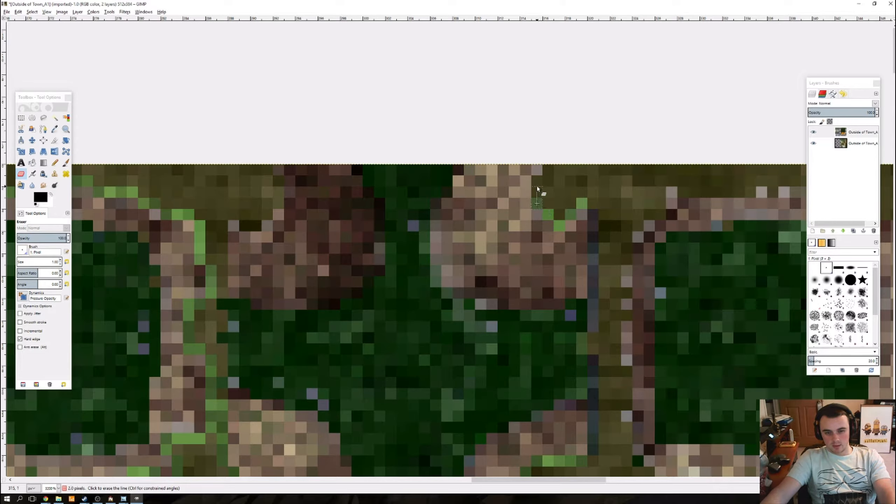
pyautogui.moveTo(449, 175); pyautogui.dragTo(540, 184)
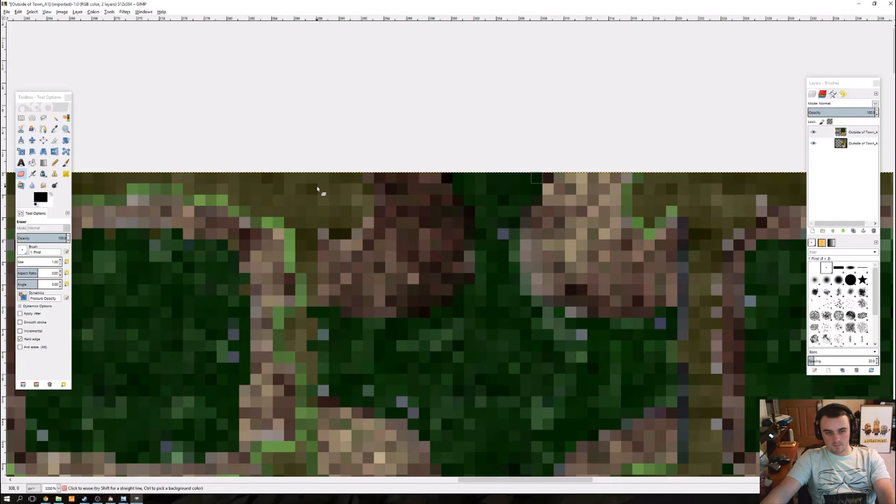
# Step: Outline the upper-left rock and left edge of the inner-corner tile, and erase the leftover ground pixels between it and the small tile
pyautogui.click(357, 178)
pyautogui.keyDown('shift'); pyautogui.click(368, 190); pyautogui.keyUp('shift')
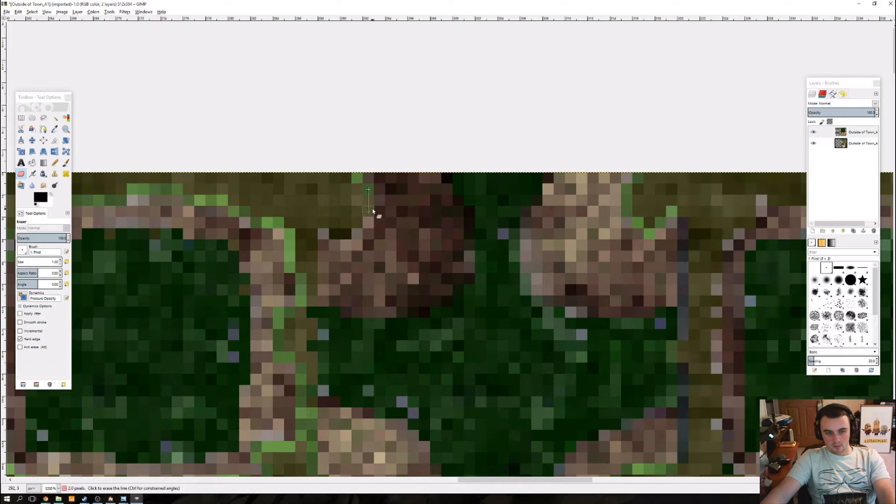
pyautogui.keyDown('shift'); pyautogui.click(313, 222); pyautogui.keyUp('shift')
pyautogui.keyDown('shift'); pyautogui.click(312, 301); pyautogui.keyUp('shift')
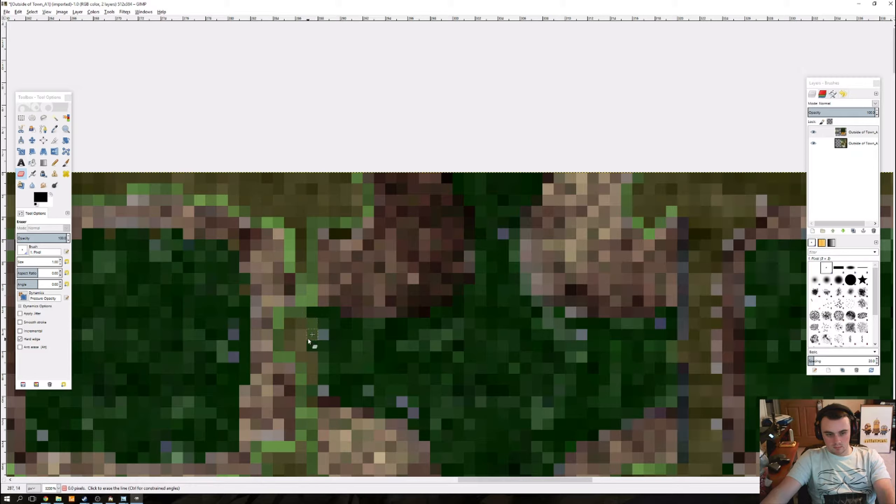
pyautogui.keyDown('shift'); pyautogui.click(316, 377); pyautogui.keyUp('shift')
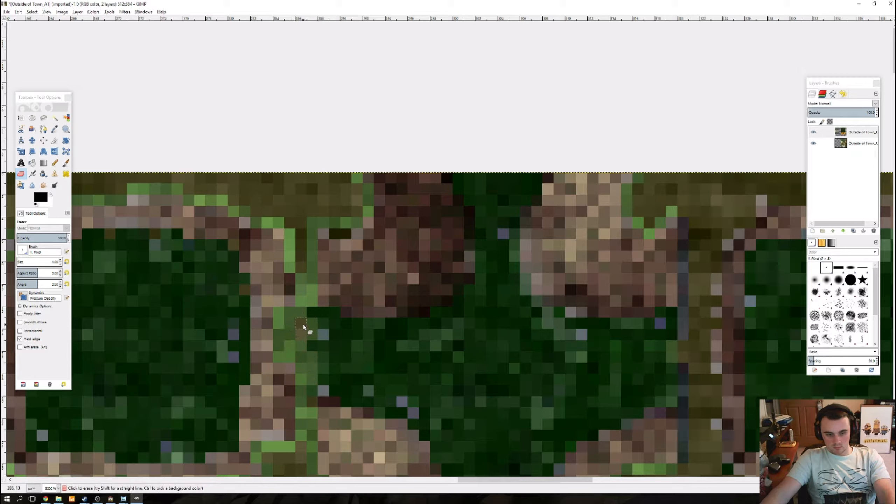
pyautogui.moveTo(303, 325); pyautogui.dragTo(306, 334)
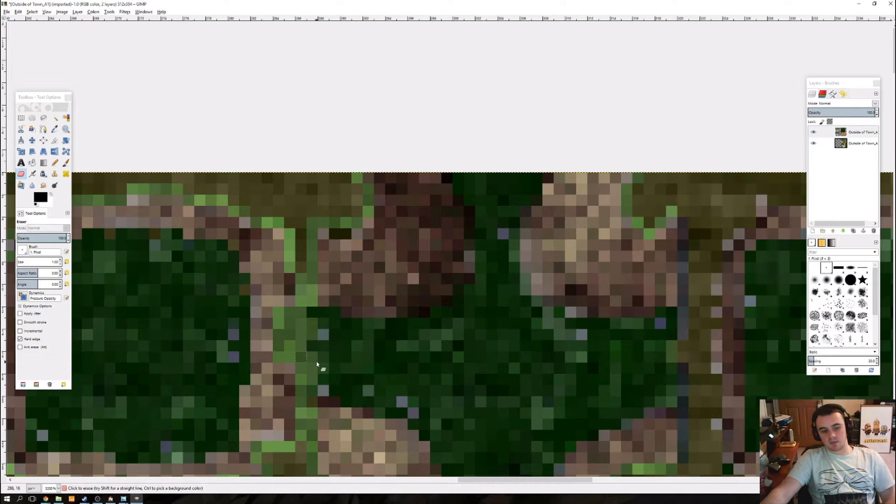
# Step: Erase a one-pixel outline around the outer stone border of the large swamp tile below the two outlined tiles
pyautogui.scroll(-5, 348, 332)
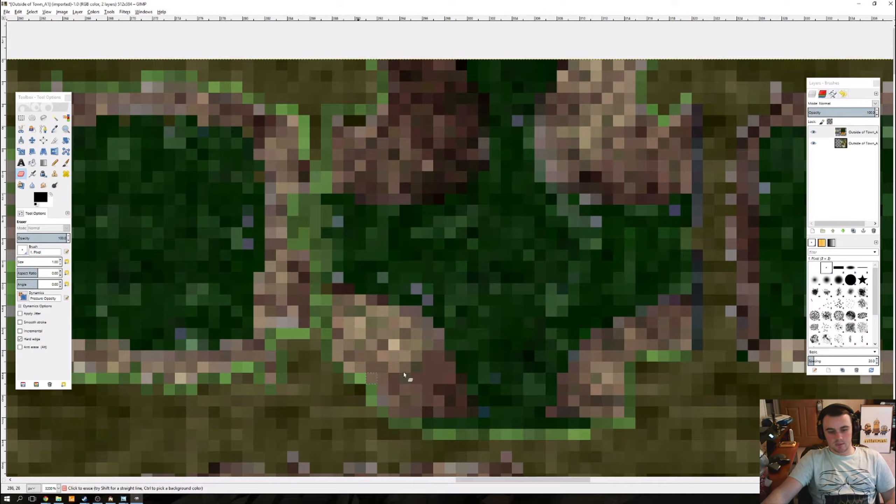
pyautogui.scroll(-3, 389, 410)
pyautogui.hscroll(-5, 389, 410)
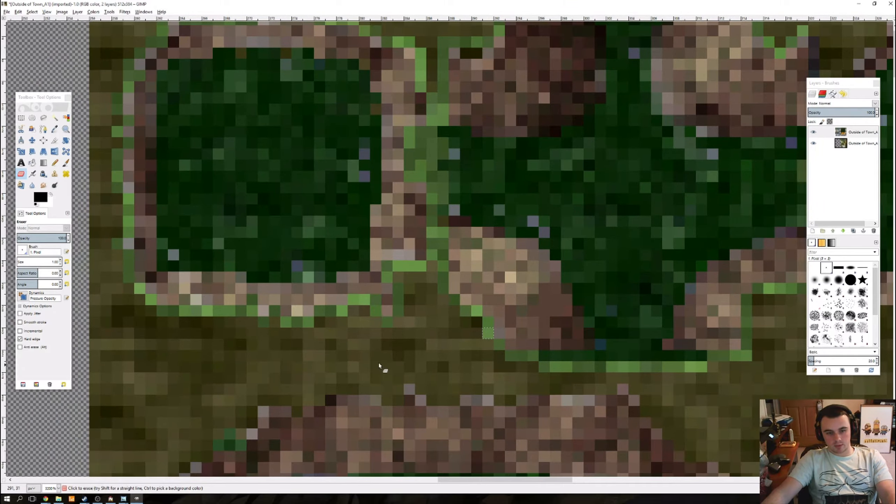
pyautogui.scroll(-8, 389, 335)
pyautogui.hscroll(-2, 416, 265)
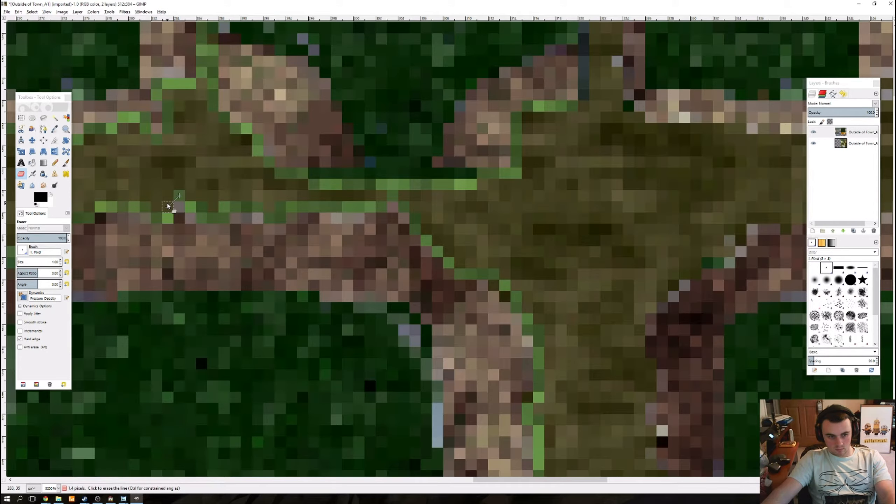
pyautogui.moveTo(279, 196); pyautogui.dragTo(497, 97)
# Step: Display the image grid over the swamp autotiles, with Rectangle Select as the active tool
pyautogui.scroll(-3, 427, 241)
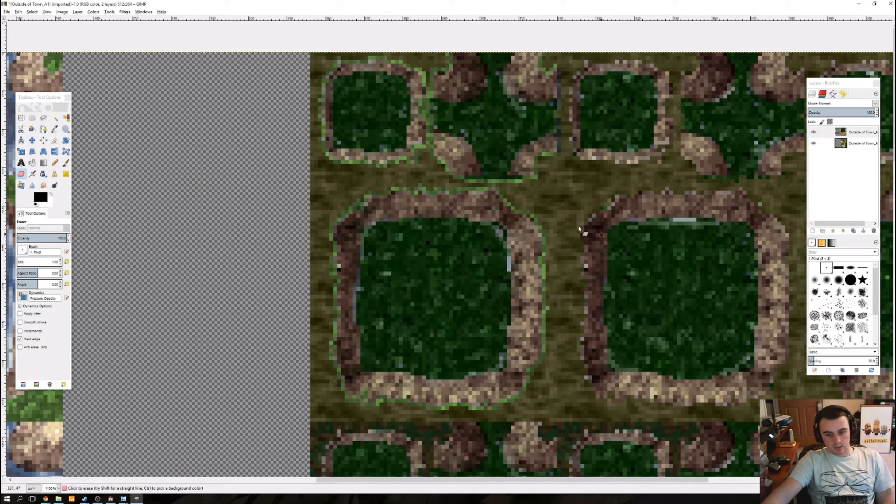
pyautogui.moveTo(421, 206); pyautogui.dragTo(350, 188)
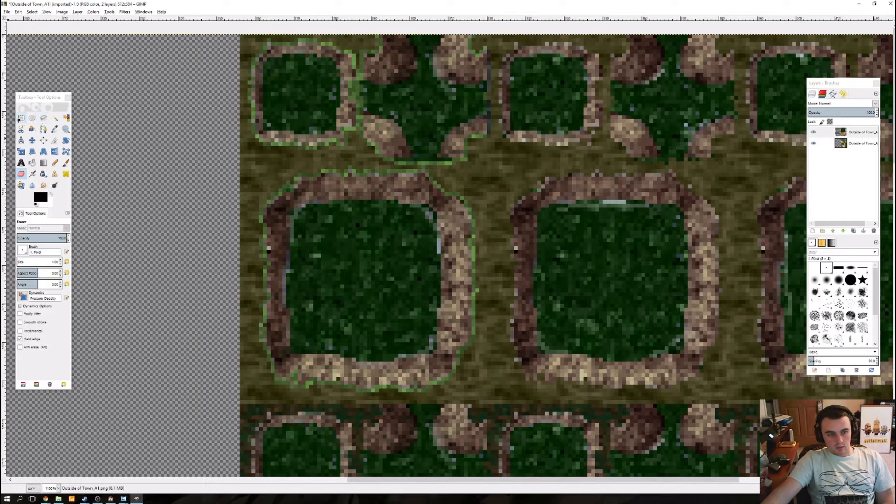
pyautogui.click(21, 118)
pyautogui.scroll(1, 241, 66)
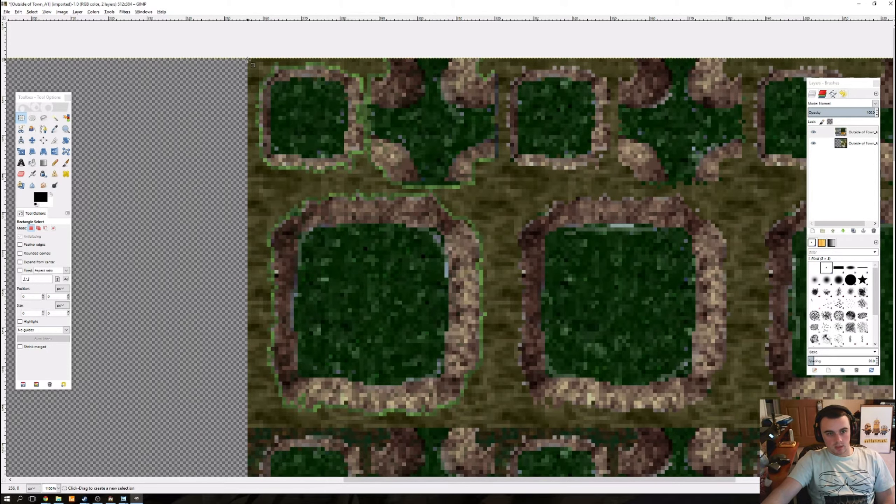
pyautogui.click(16, 13)
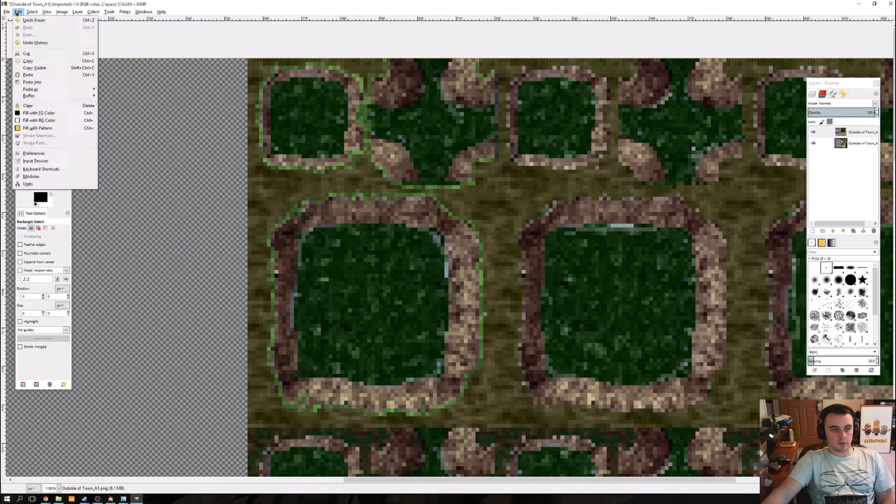
pyautogui.click(39, 17)
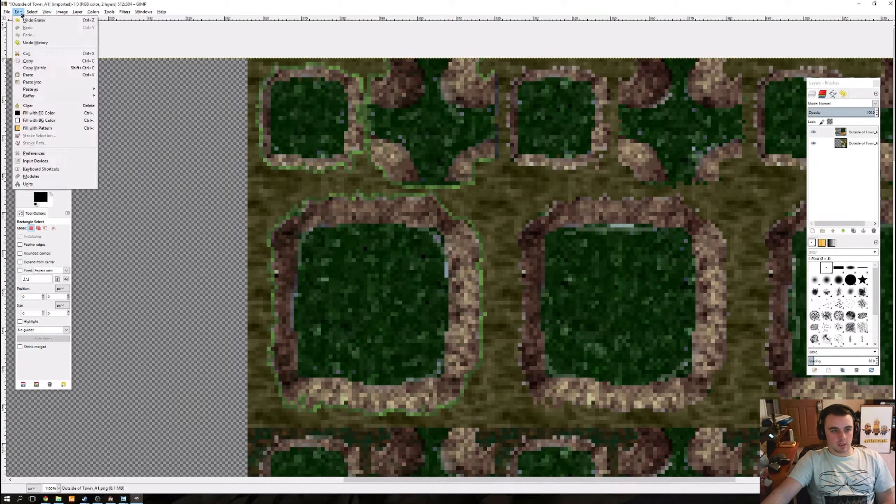
pyautogui.moveTo(45, 12)
pyautogui.click(66, 128)
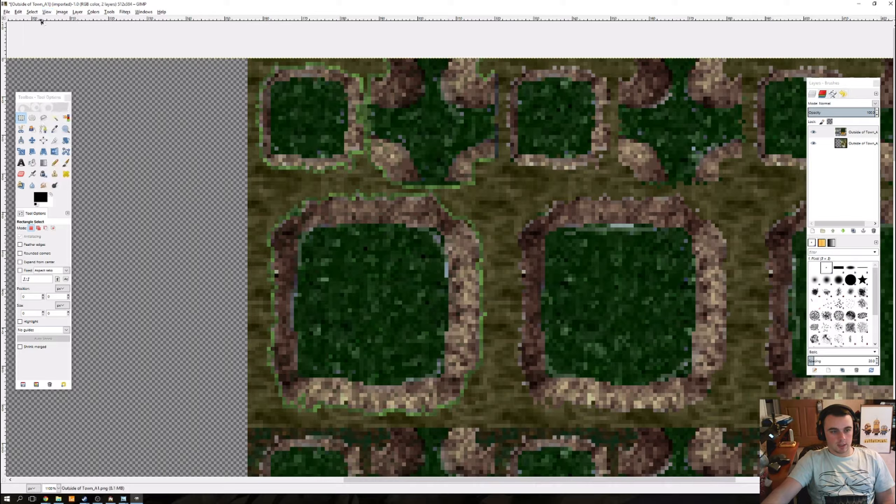
pyautogui.click(45, 13)
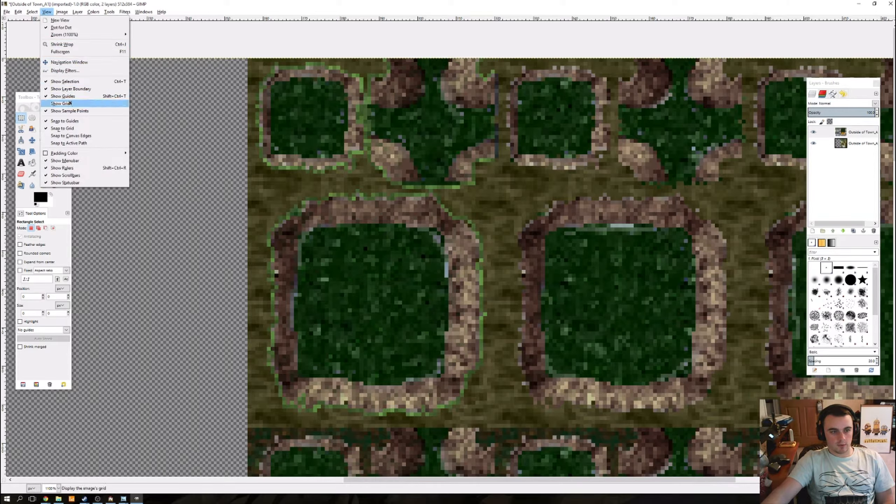
pyautogui.click(72, 97)
# Step: Check the spacing in the image grid configuration and leave it without changes
pyautogui.click(61, 11)
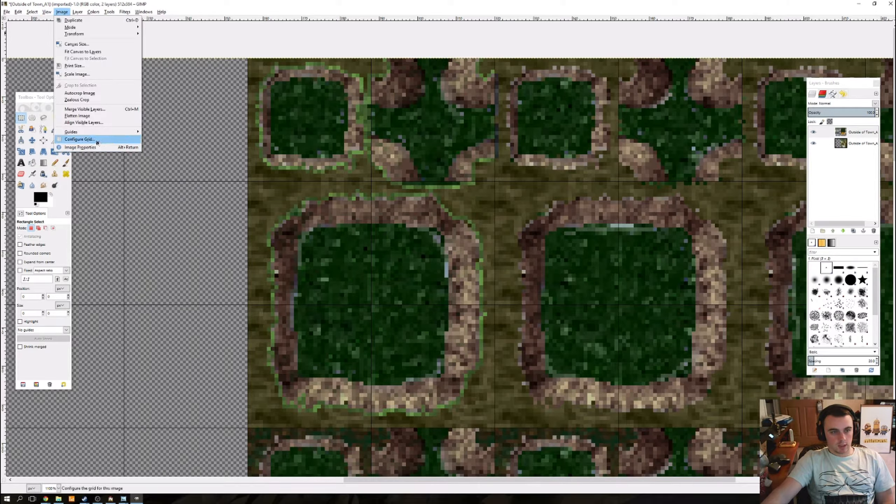
pyautogui.click(79, 139)
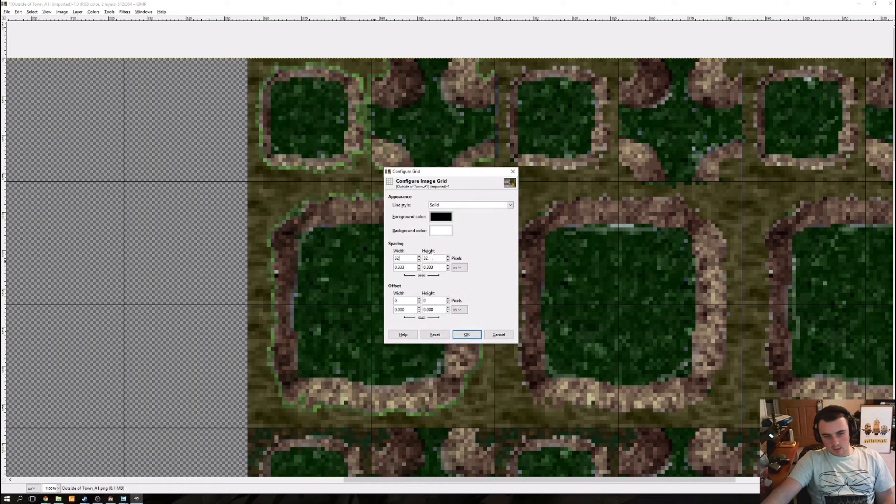
pyautogui.click(498, 334)
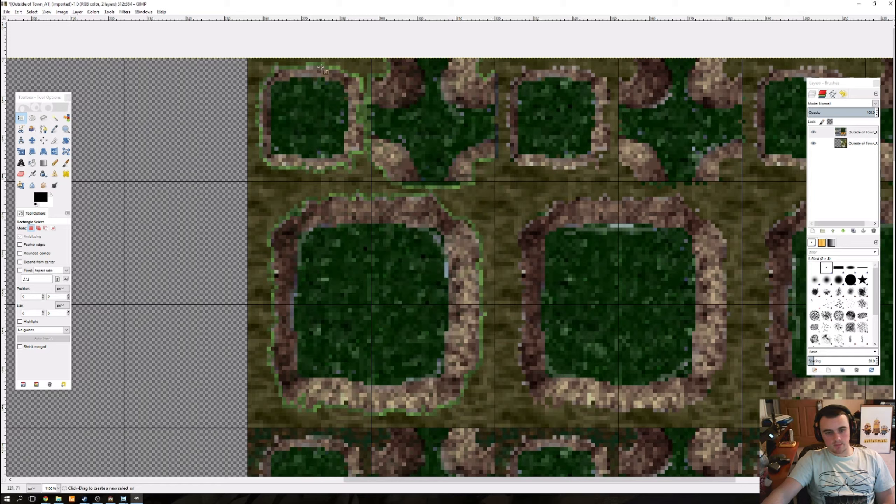
# Step: Select the first 64 × 96 pixel swamp autotile block along the grid, and set Fuzzy Select to maximum threshold without antialiasing or transparent areas
pyautogui.moveTo(244, 54); pyautogui.dragTo(452, 332)
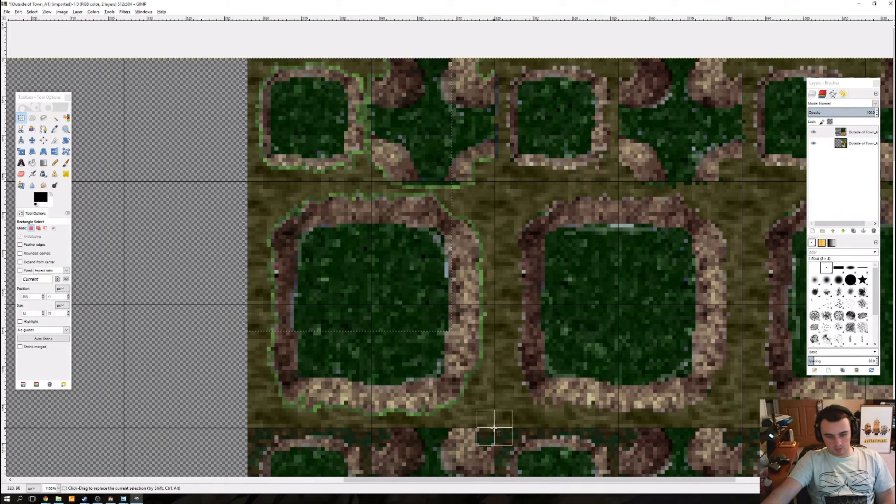
pyautogui.moveTo(495, 428); pyautogui.dragTo(250, 61)
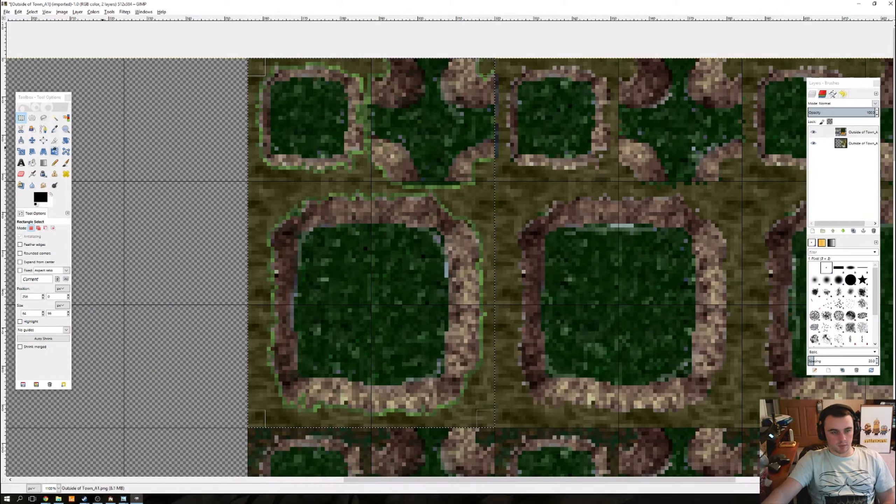
pyautogui.click(53, 119)
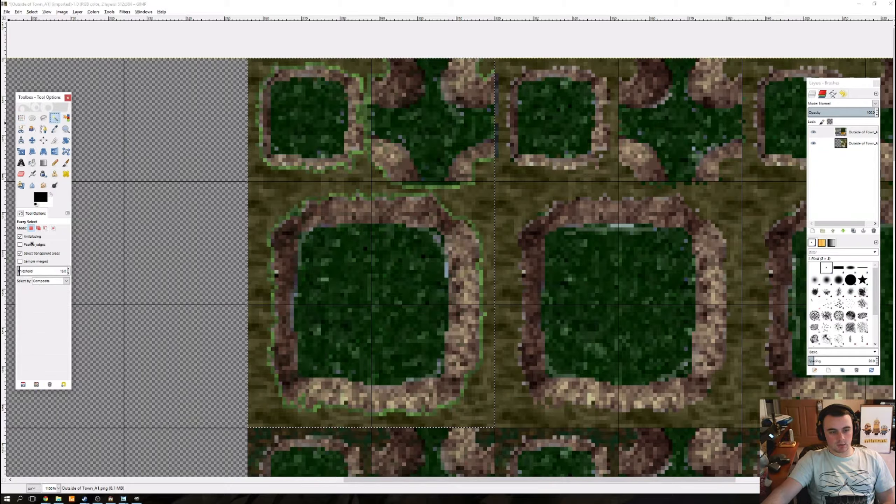
pyautogui.click(31, 237)
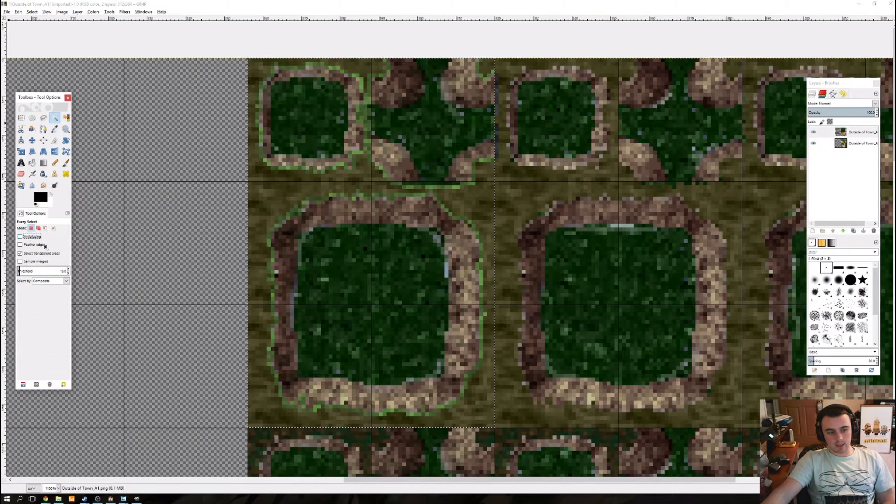
pyautogui.moveTo(26, 272); pyautogui.dragTo(188, 265)
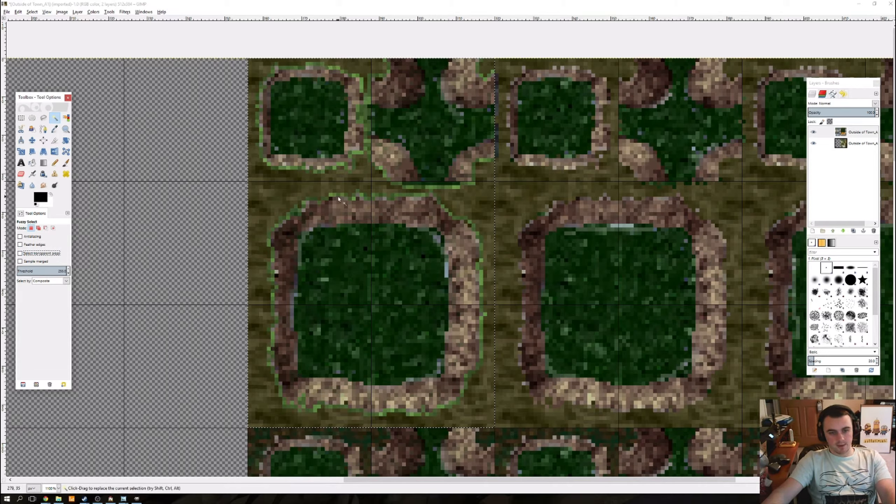
# Step: Subtract the outlined large swamp tile, the small tile and the inner-corner tile from the rectangular selection with Fuzzy Select
pyautogui.moveTo(344, 209); pyautogui.dragTo(353, 220)
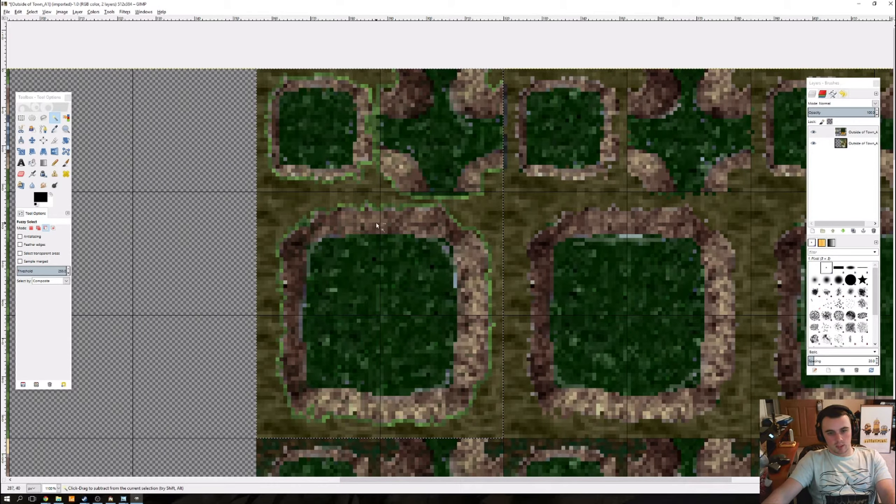
pyautogui.click(344, 214)
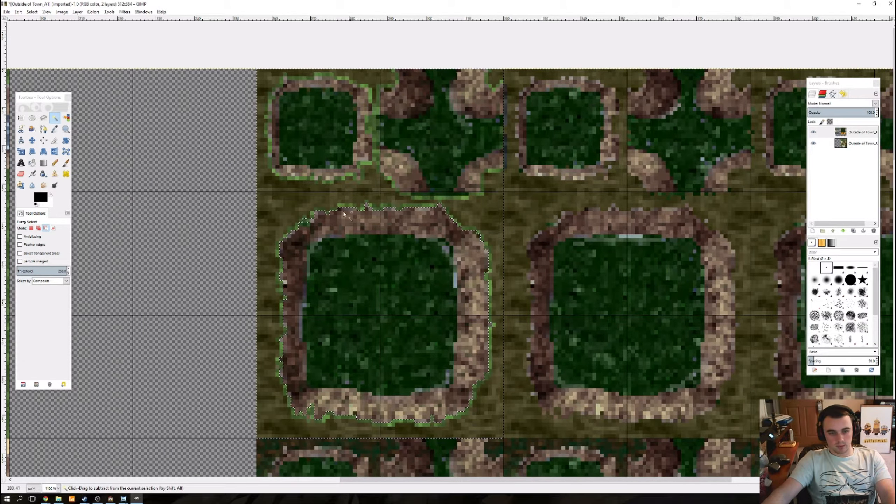
pyautogui.click(418, 141)
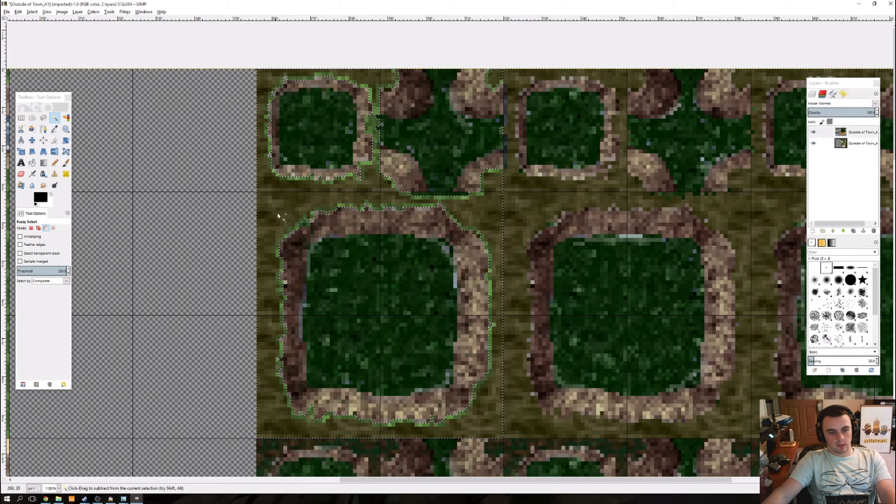
# Step: Check the selection along the inner-corner tile's outer edge, delete the selected brown ground around the first block's tiles, and deselect
pyautogui.scroll(4, 277, 213)
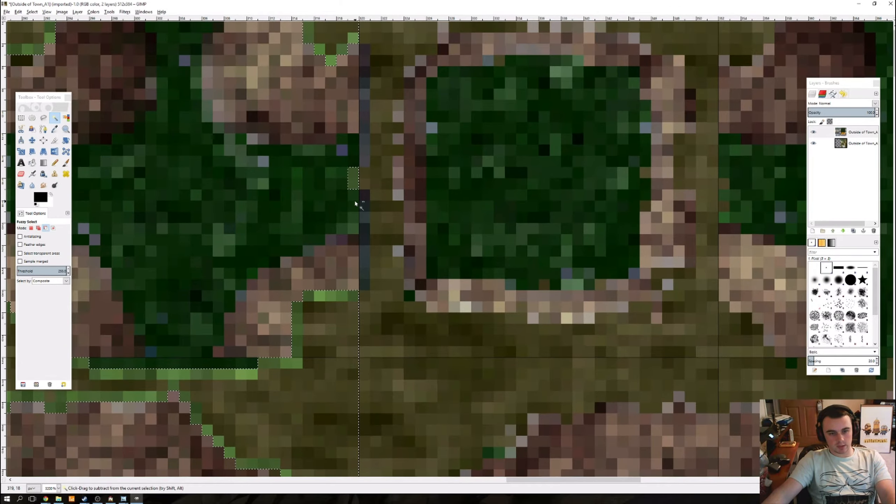
pyautogui.scroll(1, 355, 201)
pyautogui.moveTo(358, 189); pyautogui.dragTo(430, 231)
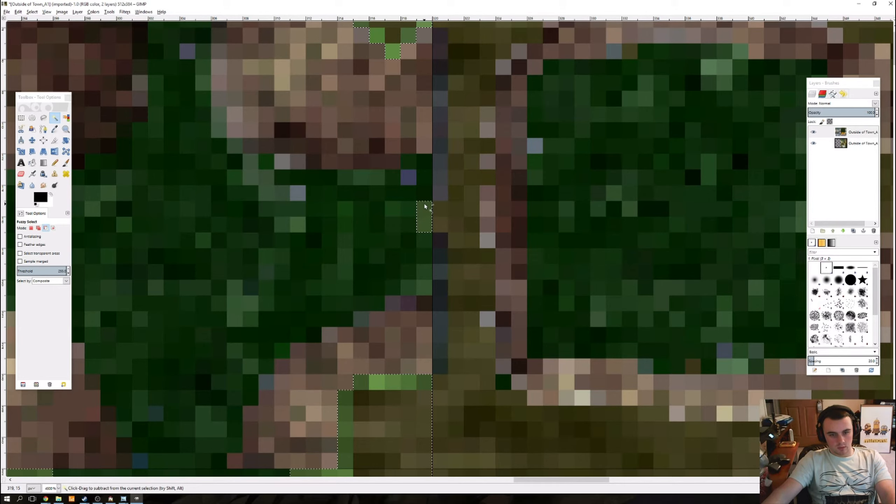
pyautogui.scroll(-2, 424, 205)
pyautogui.scroll(-3, 424, 209)
pyautogui.scroll(2, 426, 156)
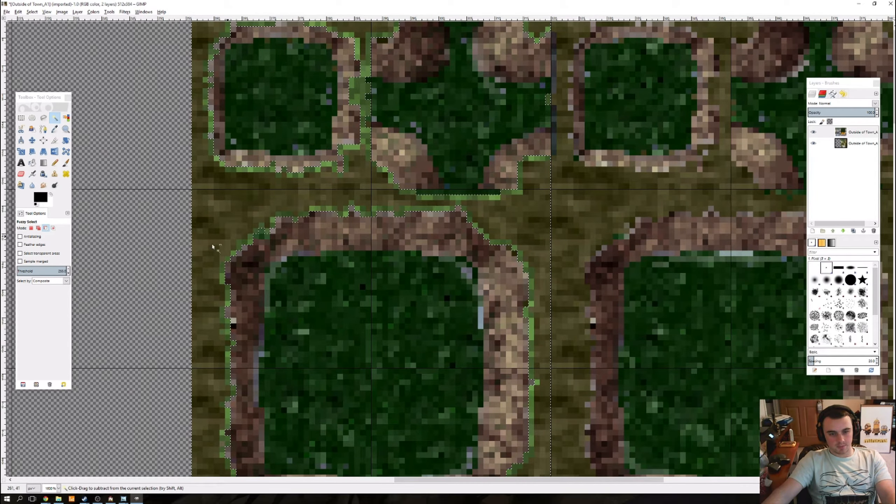
pyautogui.moveTo(370, 205); pyautogui.dragTo(393, 299)
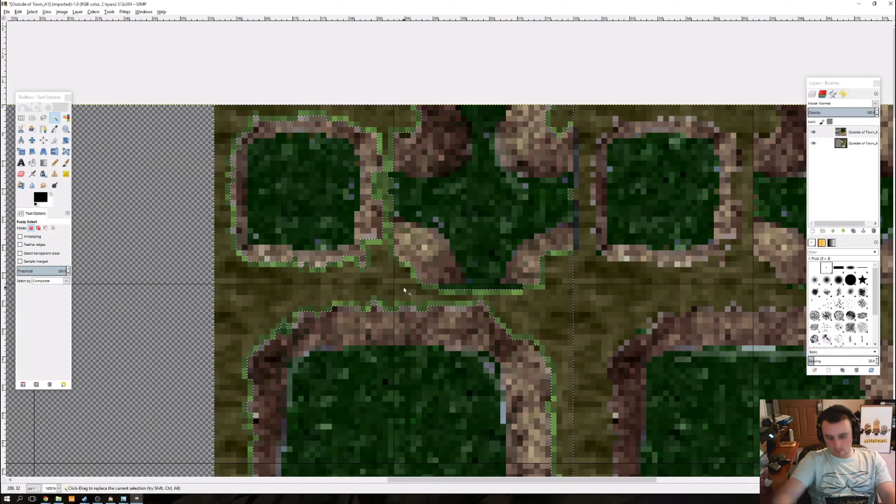
pyautogui.press('Delete')
pyautogui.hotkey('ctrl', 'shift', 'a')
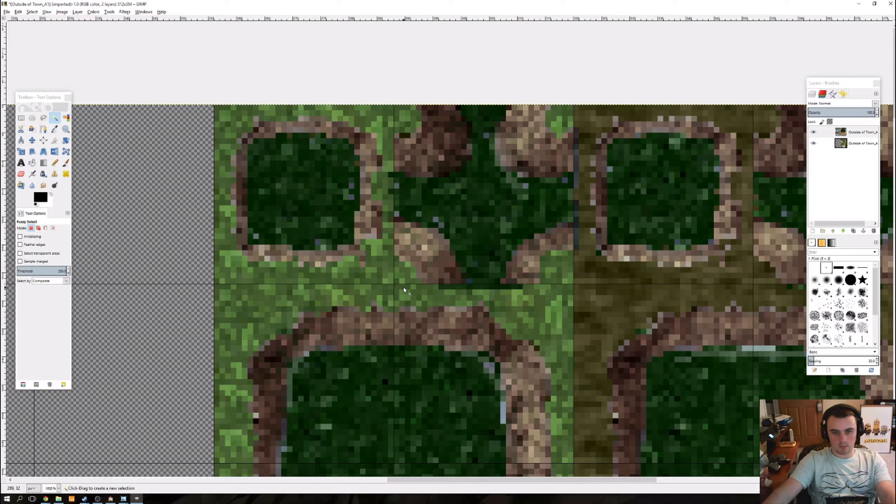
# Step: Select the whole 64 × 96 pixel block of the cleared first swamp autotile and copy it
pyautogui.moveTo(428, 248); pyautogui.dragTo(331, 249)
pyautogui.scroll(-1, 418, 235)
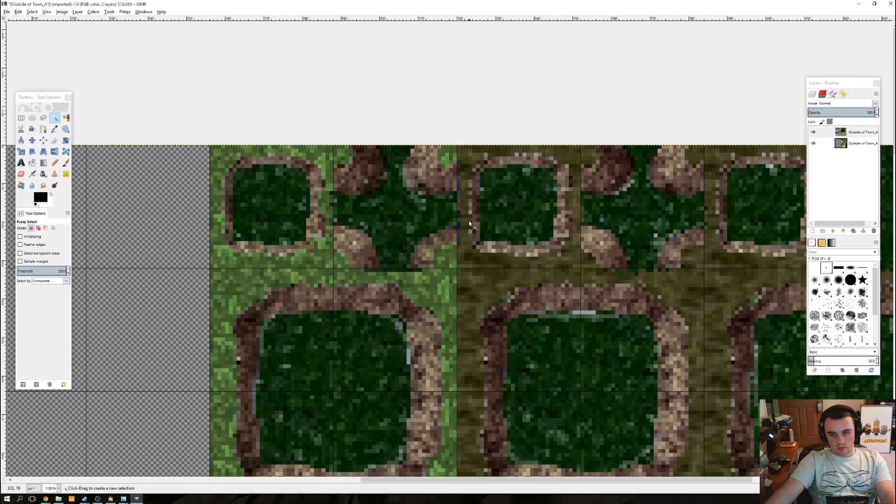
pyautogui.scroll(-2, 469, 221)
pyautogui.moveTo(396, 224); pyautogui.dragTo(309, 208)
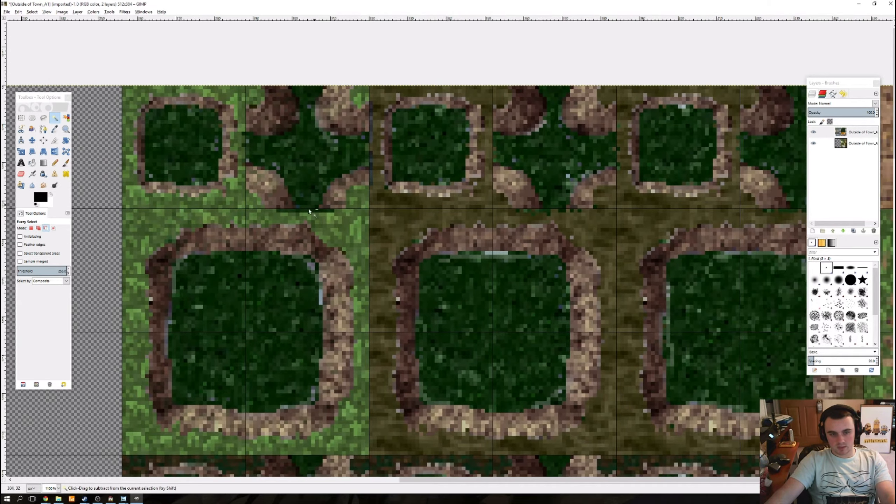
pyautogui.scroll(-1, 308, 212)
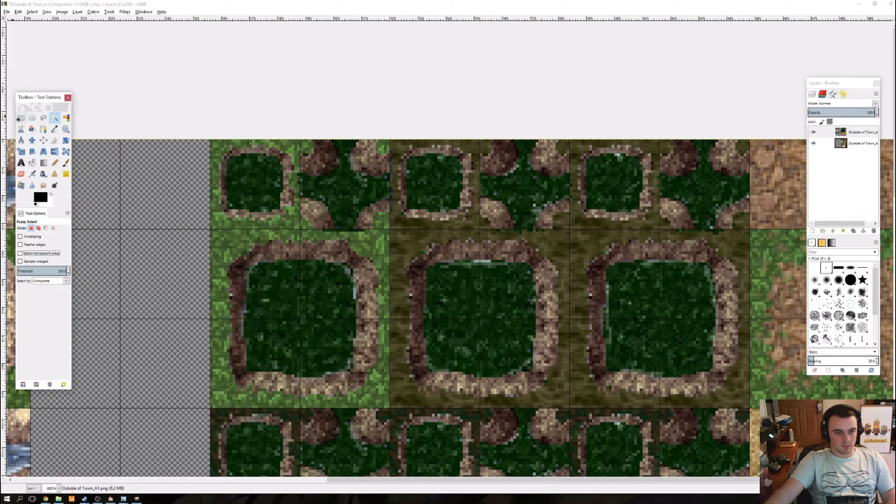
pyautogui.click(21, 118)
pyautogui.moveTo(210, 138); pyautogui.dragTo(389, 406)
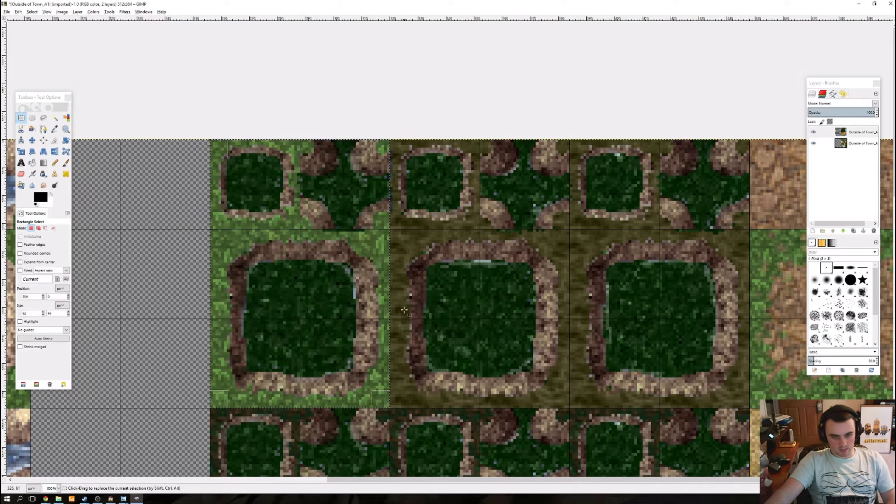
pyautogui.hotkey('ctrl', 'c')
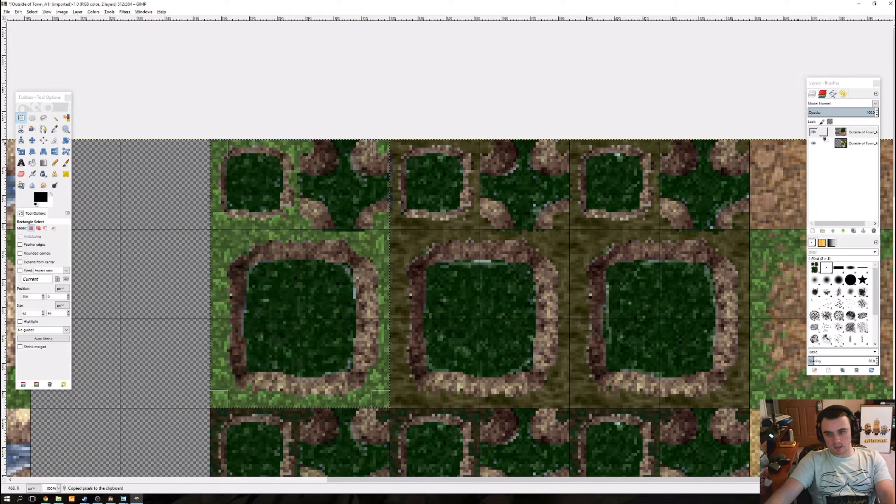
# Step: Paste the copied swamp tiles and move them over the matching tiles of the second autotile block
pyautogui.hotkey('ctrl', 'v')
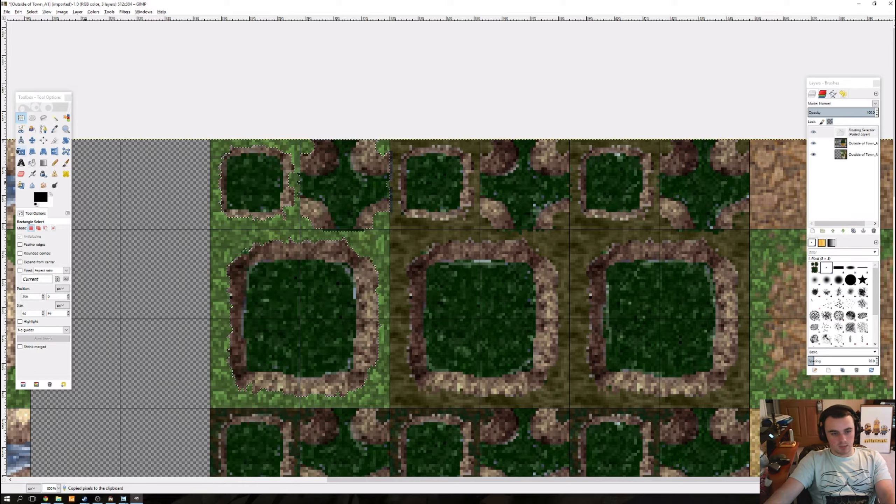
pyautogui.click(32, 141)
pyautogui.moveTo(287, 302); pyautogui.dragTo(472, 317)
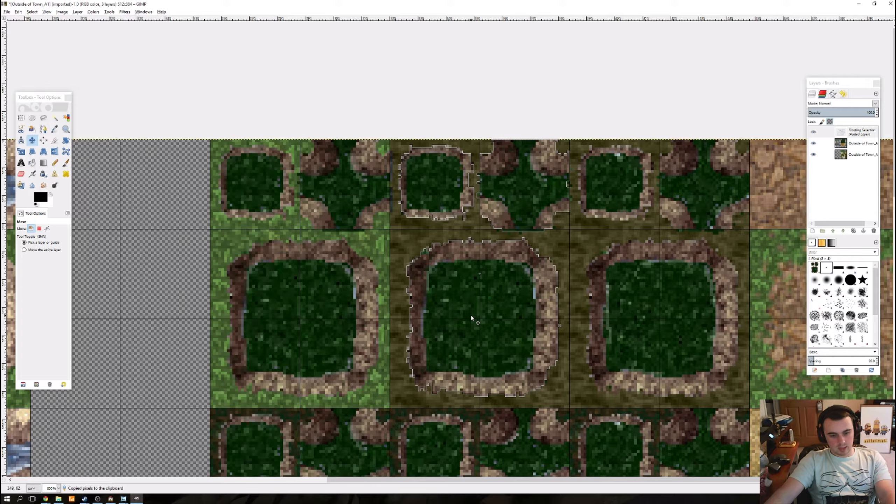
# Step: Check the pasted tiles' pixel alignment over the second autotile block and turn the floating selection into a new layer
pyautogui.scroll(3, 544, 221)
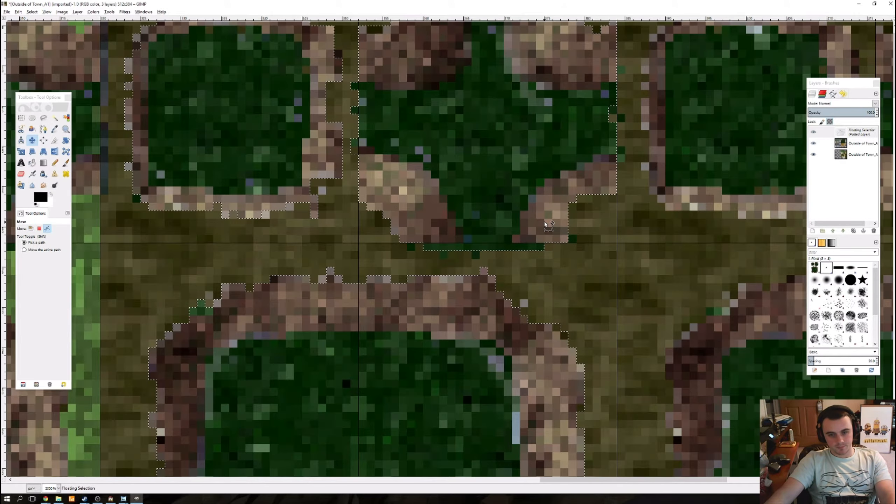
pyautogui.press('Left')
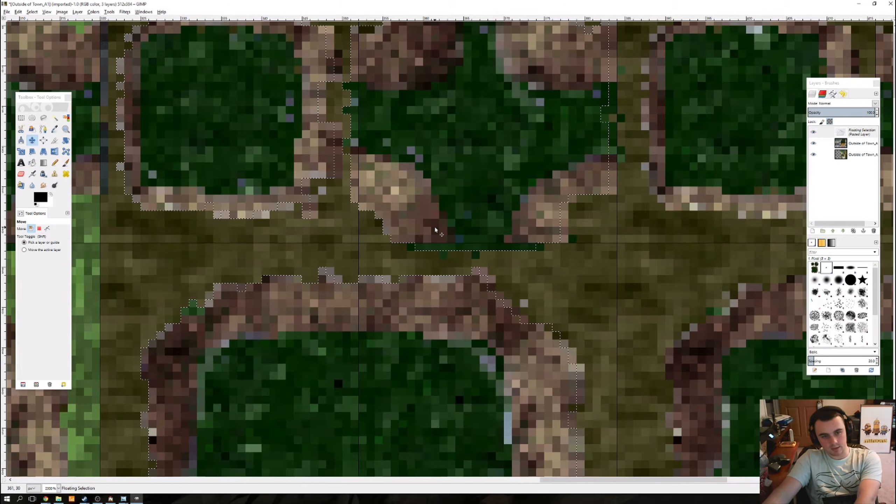
pyautogui.press('Right')
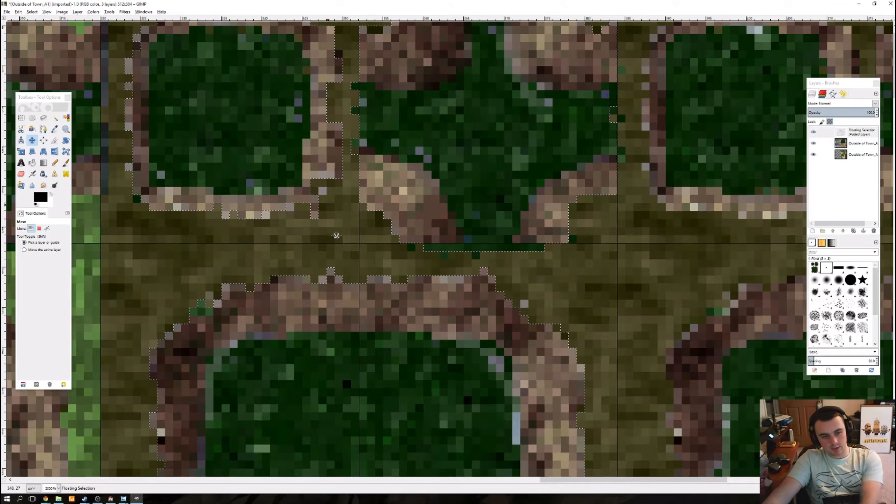
pyautogui.moveTo(337, 236); pyautogui.dragTo(363, 328)
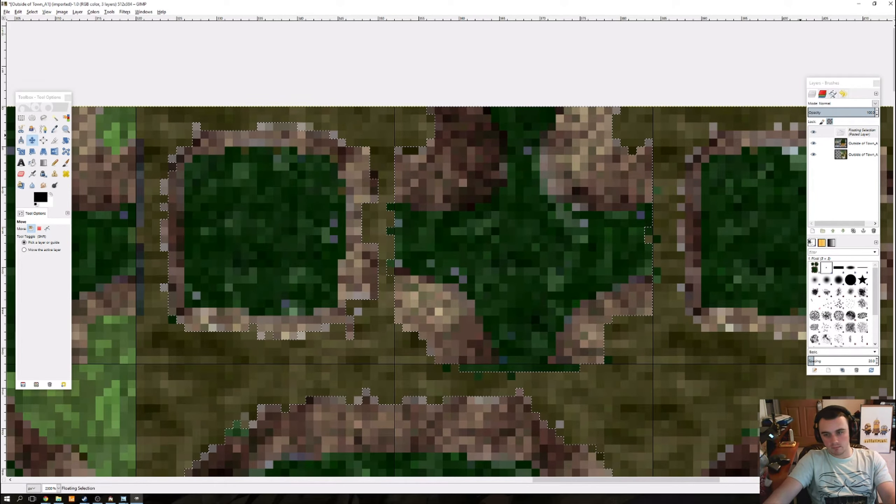
pyautogui.click(813, 231)
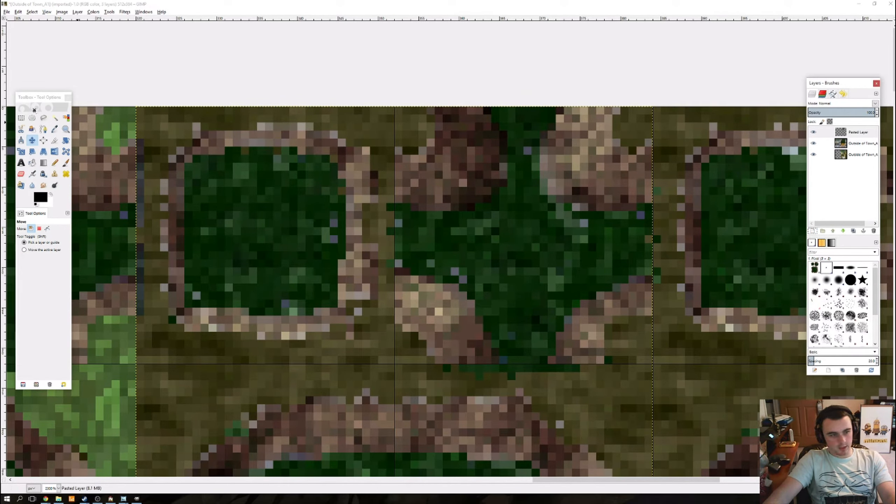
# Step: Fuzzy-select the pasted layer's transparent surroundings at threshold 0, adding separate areas, and delete the matching ground from the A1 layer's second autotile block
pyautogui.click(55, 118)
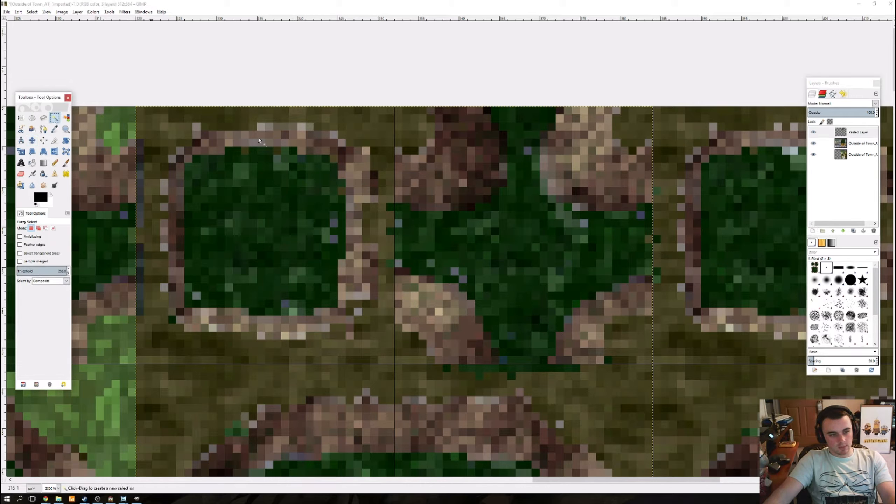
pyautogui.click(39, 228)
pyautogui.click(20, 253)
pyautogui.moveTo(58, 271); pyautogui.dragTo(17, 271)
pyautogui.click(390, 129)
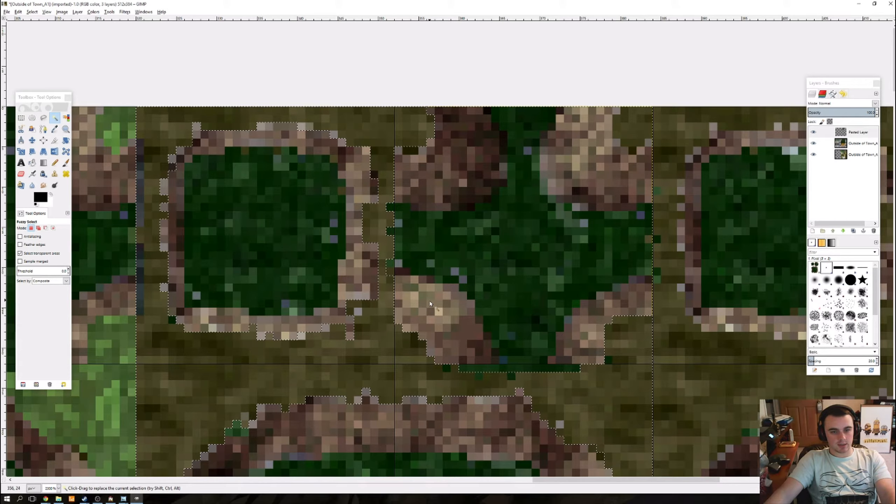
pyautogui.click(648, 131)
pyautogui.moveTo(530, 425); pyautogui.dragTo(449, 219)
pyautogui.scroll(-2, 392, 189)
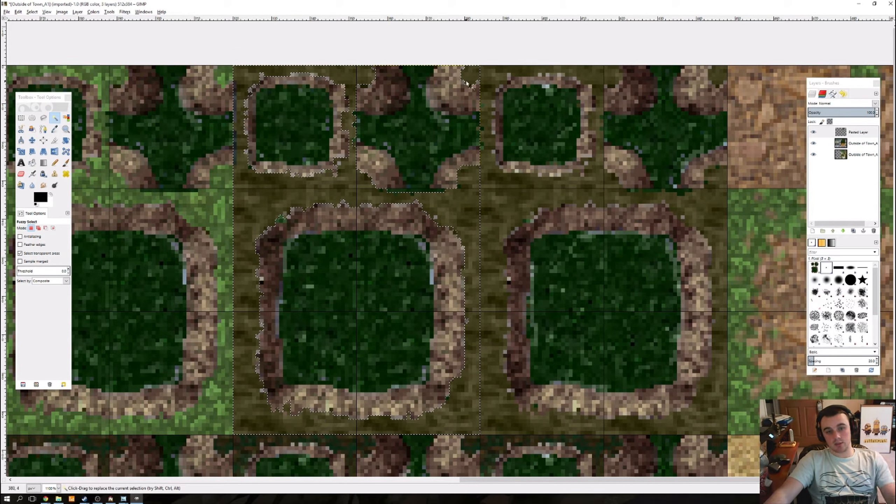
pyautogui.click(840, 144)
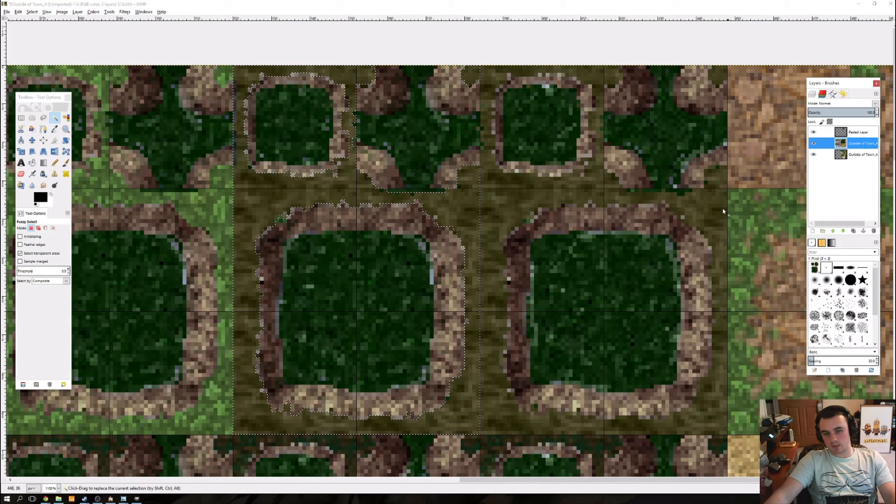
pyautogui.press('Delete')
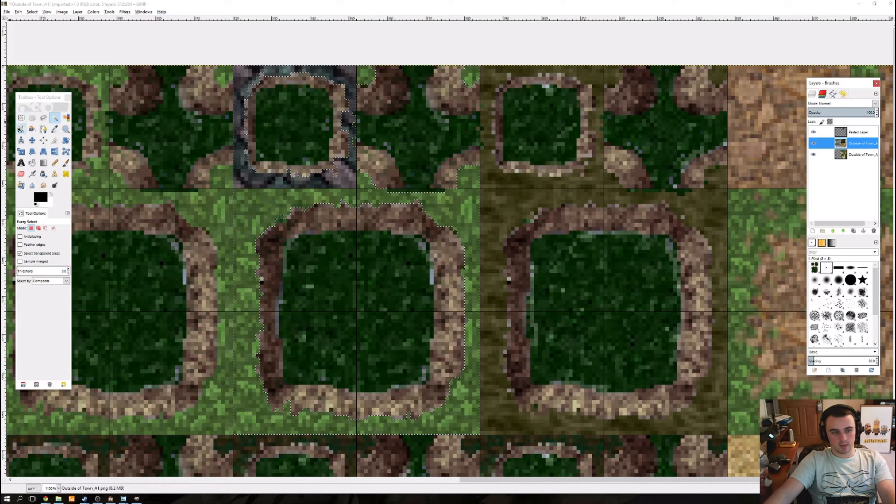
# Step: Move the pasted swamp tiles layer onto the third autotile block and clear the selection
pyautogui.click(32, 140)
pyautogui.moveTo(390, 283); pyautogui.dragTo(495, 276)
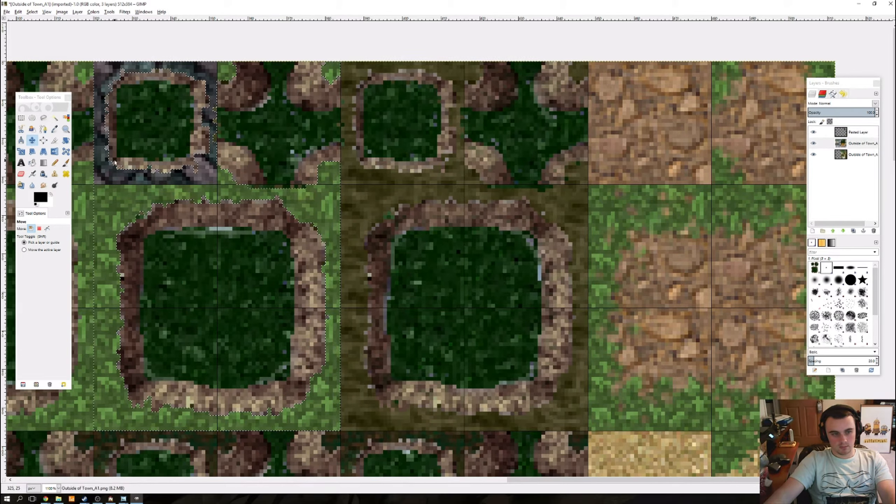
pyautogui.click(21, 118)
pyautogui.click(12, 149)
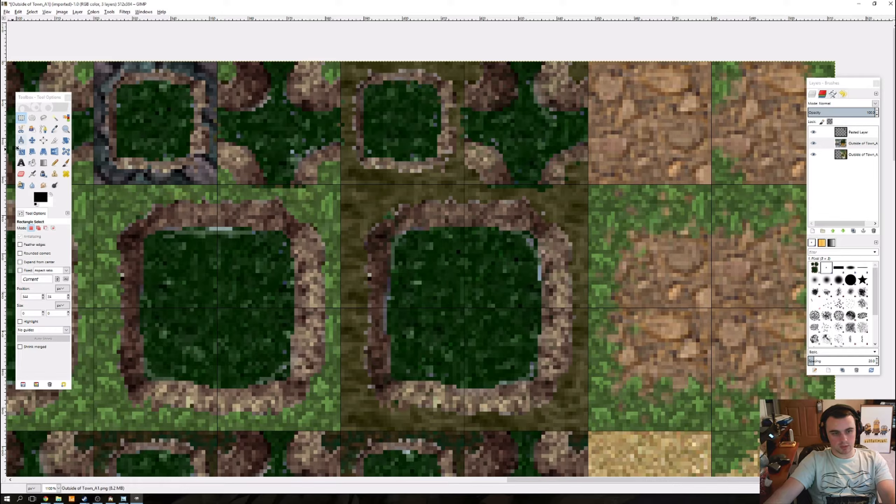
pyautogui.click(32, 140)
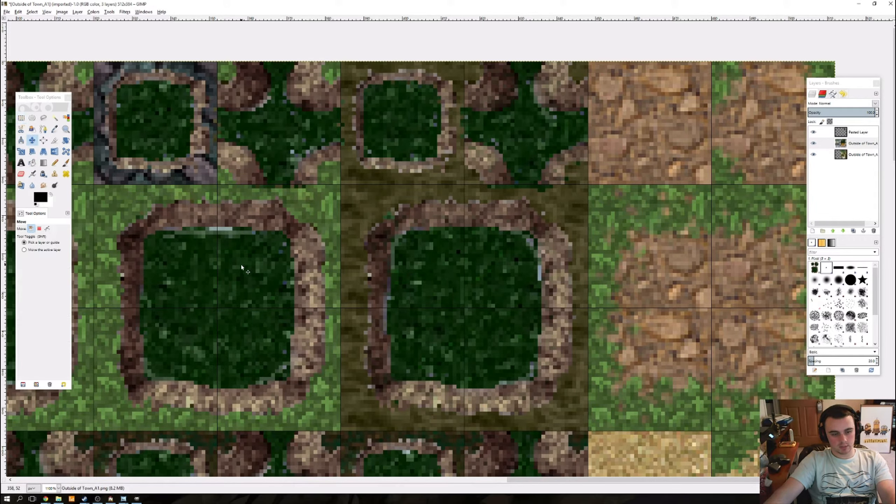
pyautogui.moveTo(240, 263); pyautogui.dragTo(442, 252)
pyautogui.hotkey('ctrl', 'z')
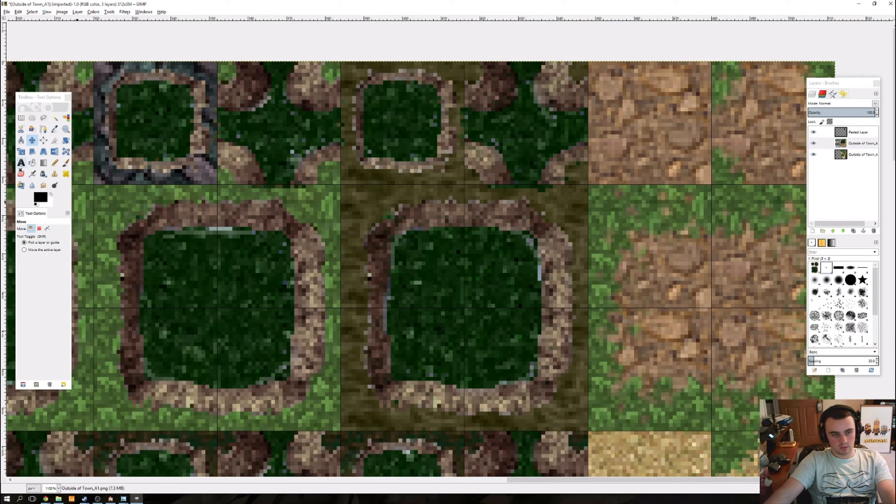
pyautogui.click(44, 250)
pyautogui.moveTo(232, 260); pyautogui.dragTo(454, 248)
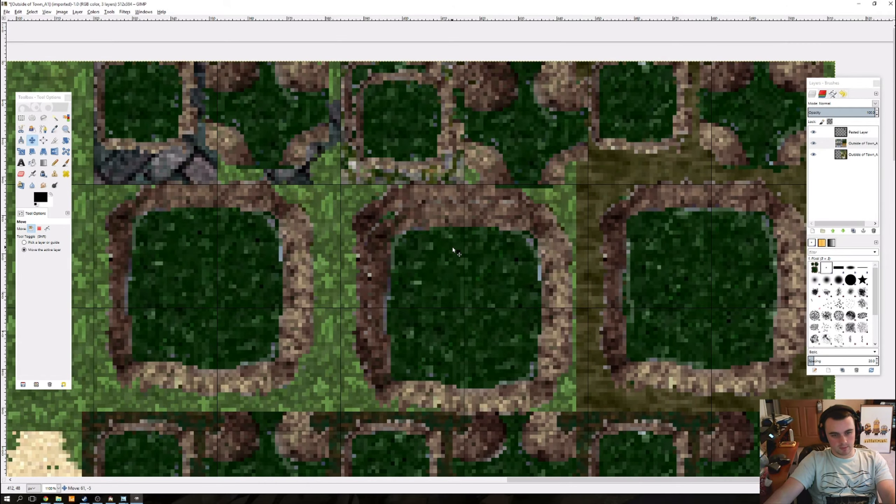
pyautogui.hotkey('ctrl', 'z')
# Step: Fuzzy-select the pasted layer's transparent surroundings over the third autotile block and delete the matching ground from the A1 layer
pyautogui.click(855, 133)
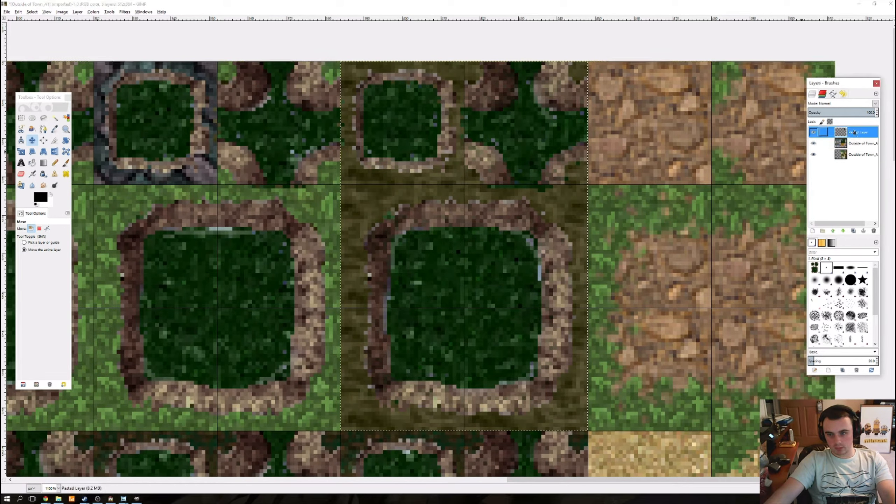
pyautogui.moveTo(349, 286); pyautogui.dragTo(457, 299)
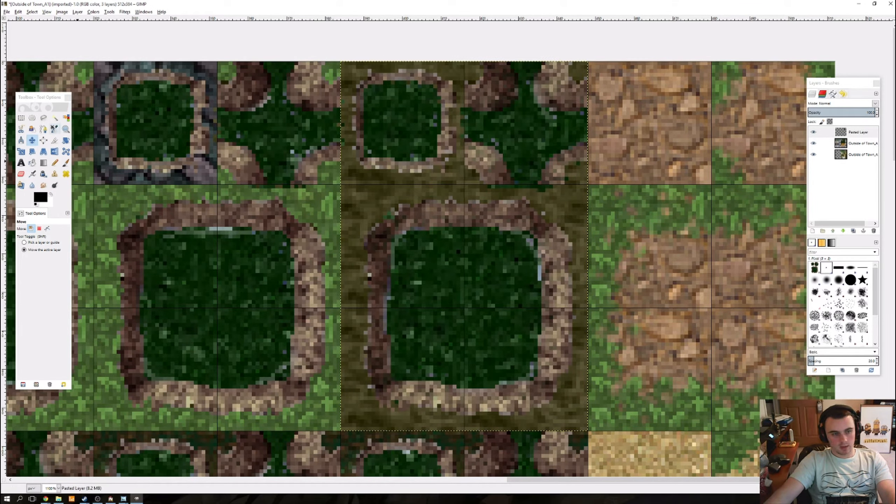
pyautogui.click(54, 118)
pyautogui.click(352, 85)
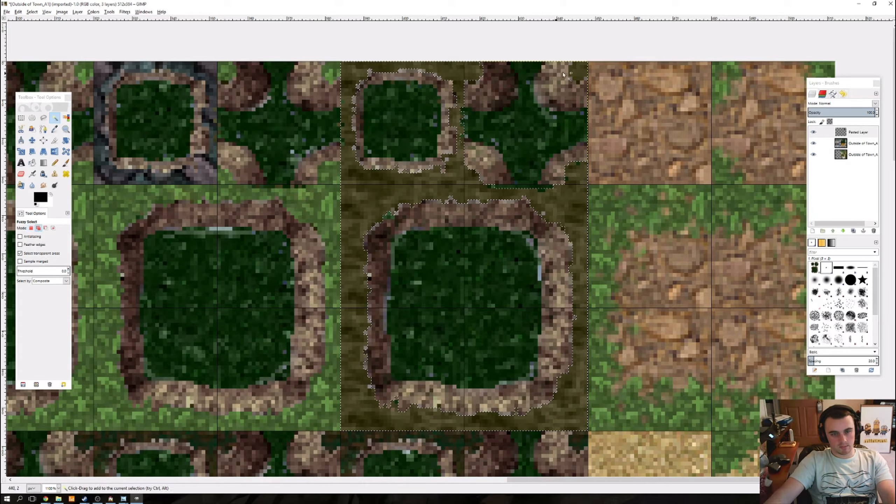
pyautogui.click(861, 143)
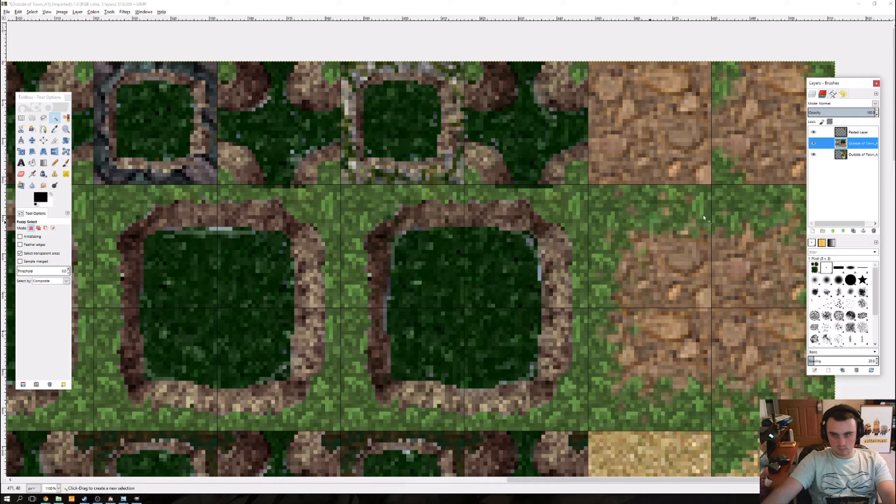
# Step: Hide the pasted swamp tiles layer to check the cleared blocks, and delete that layer
pyautogui.click(809, 132)
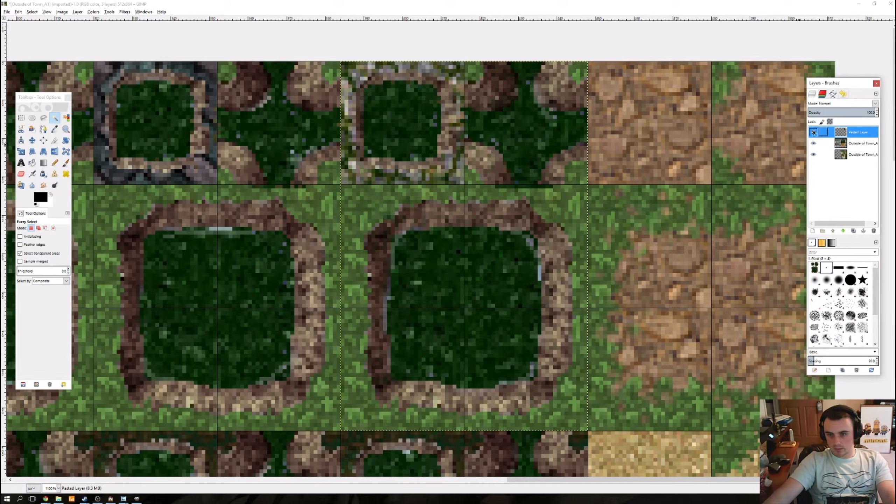
pyautogui.click(813, 132)
pyautogui.hscroll(-5, 637, 155)
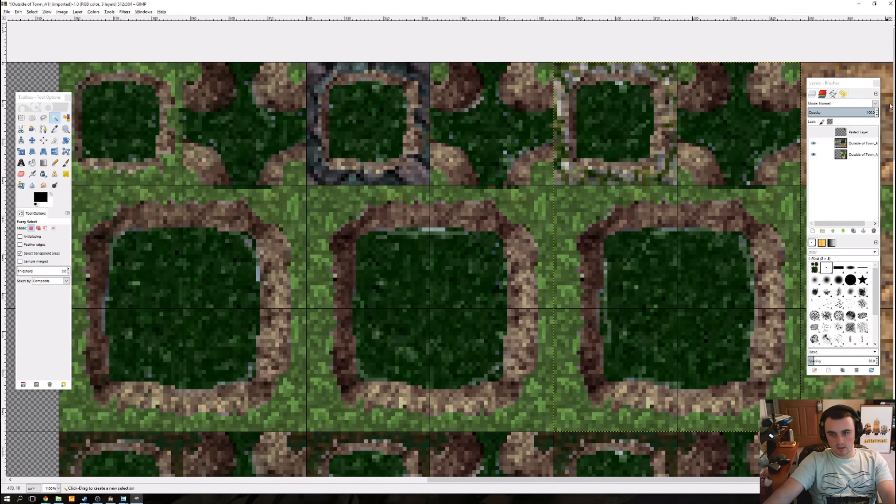
pyautogui.click(872, 230)
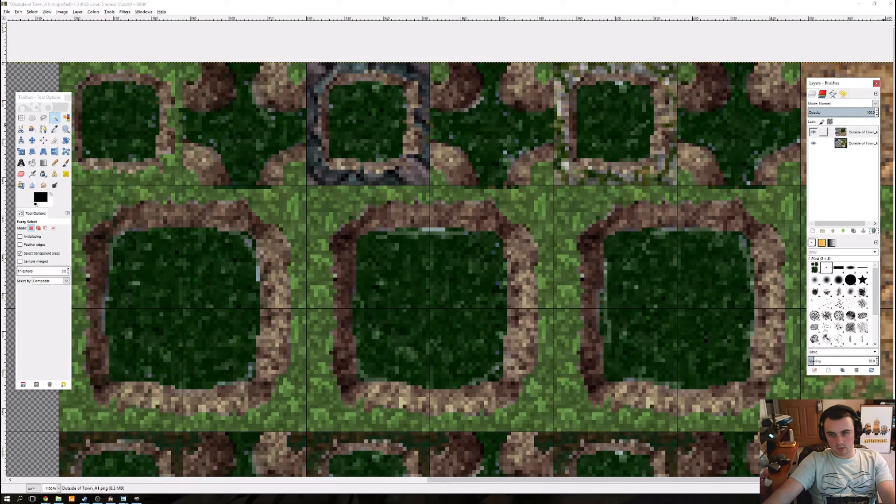
# Step: Raise the Outside of Town_A2 layer above the Outside of Town_A1 layer in the layer stack
pyautogui.hscroll(-5, 361, 142)
pyautogui.scroll(-1, 362, 141)
pyautogui.scroll(-2, 362, 141)
pyautogui.click(21, 118)
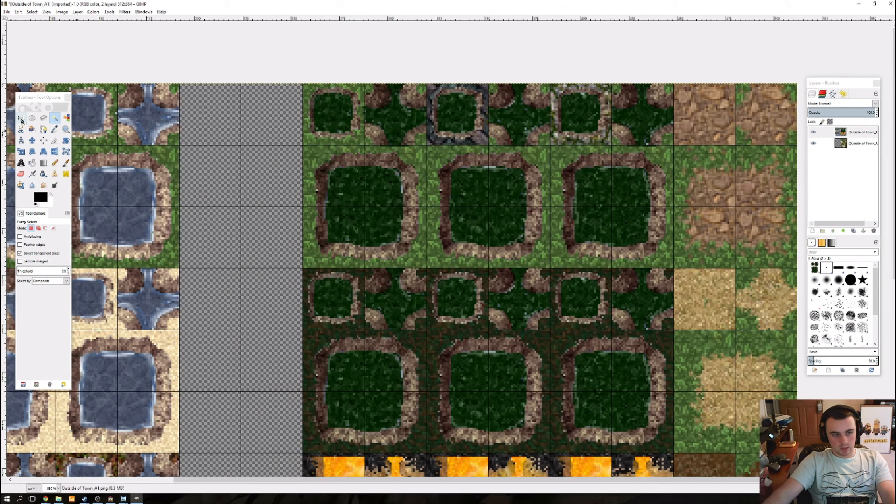
pyautogui.click(861, 143)
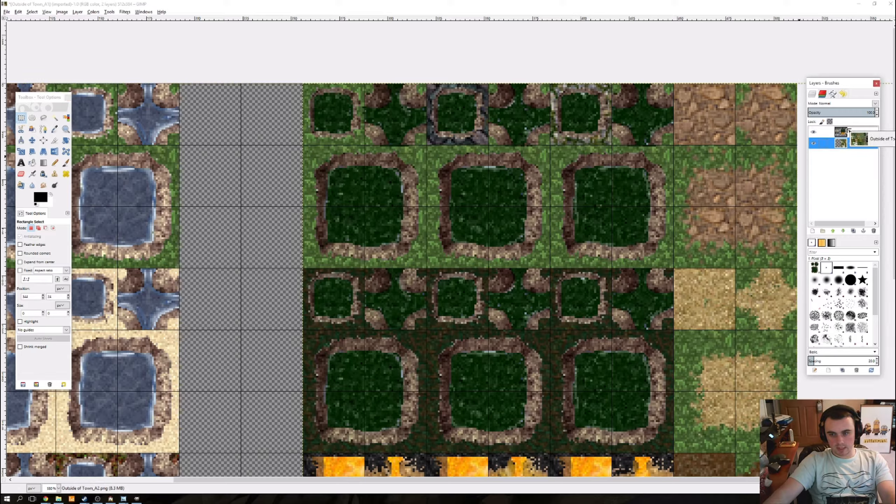
pyautogui.moveTo(840, 143); pyautogui.dragTo(839, 129)
# Step: Select the 64 × 96 pixel plain grass block on the A2 layer and crop the layer to that selection
pyautogui.moveTo(392, 257); pyautogui.dragTo(303, 194)
pyautogui.moveTo(261, 124); pyautogui.dragTo(289, 204)
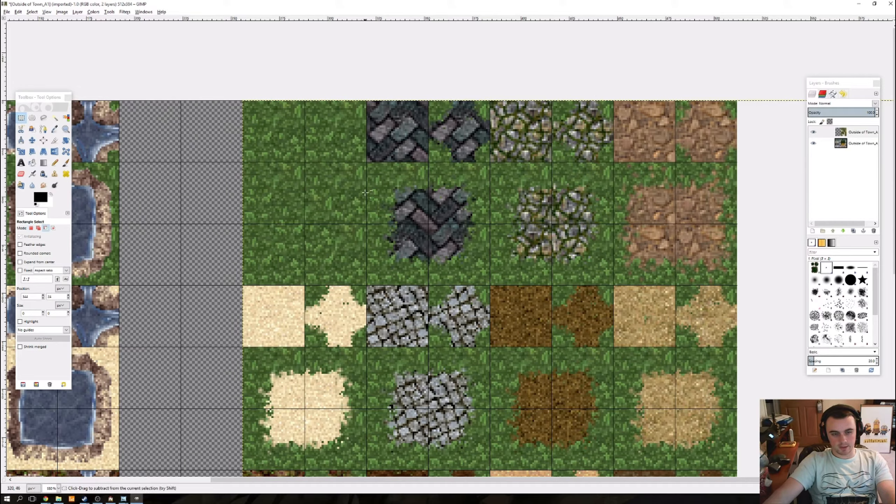
pyautogui.scroll(2, 243, 170)
pyautogui.scroll(-3, 346, 199)
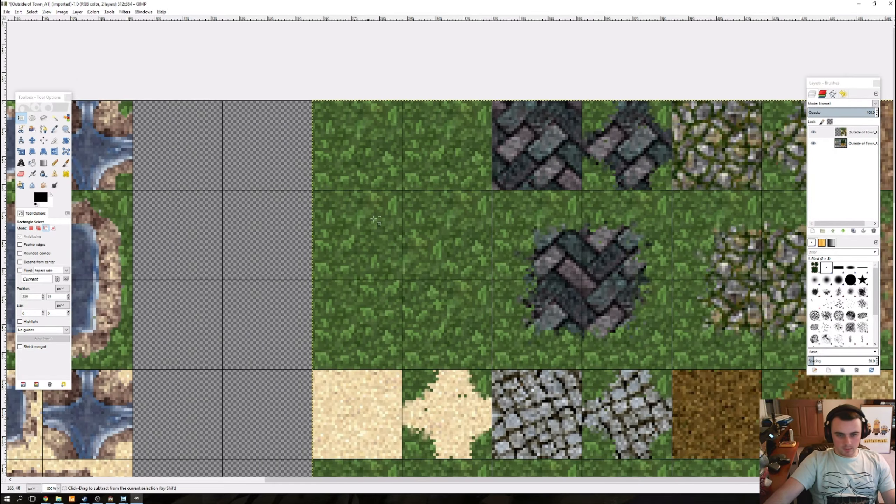
pyautogui.scroll(1, 388, 221)
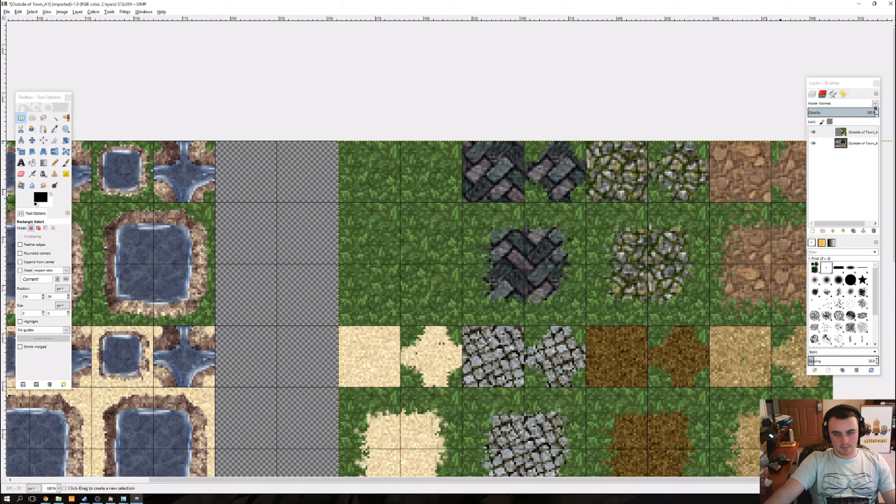
pyautogui.scroll(1, 318, 211)
pyautogui.scroll(1, 355, 152)
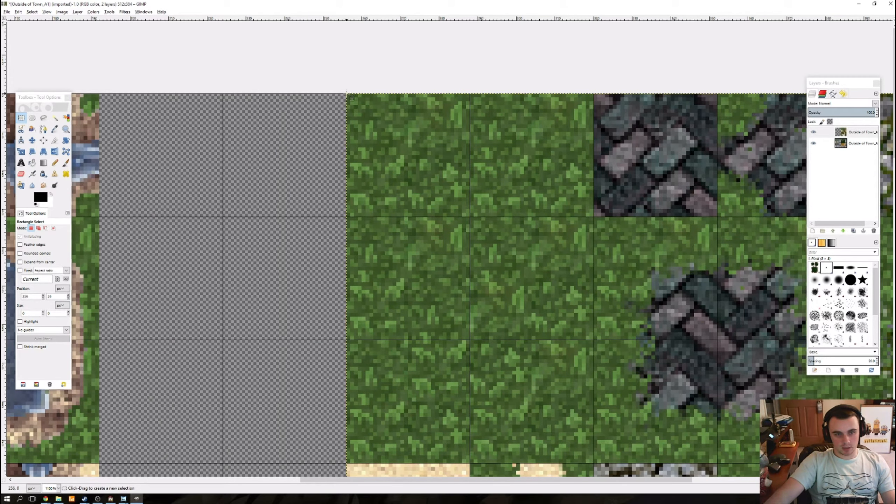
pyautogui.moveTo(347, 94); pyautogui.dragTo(593, 463)
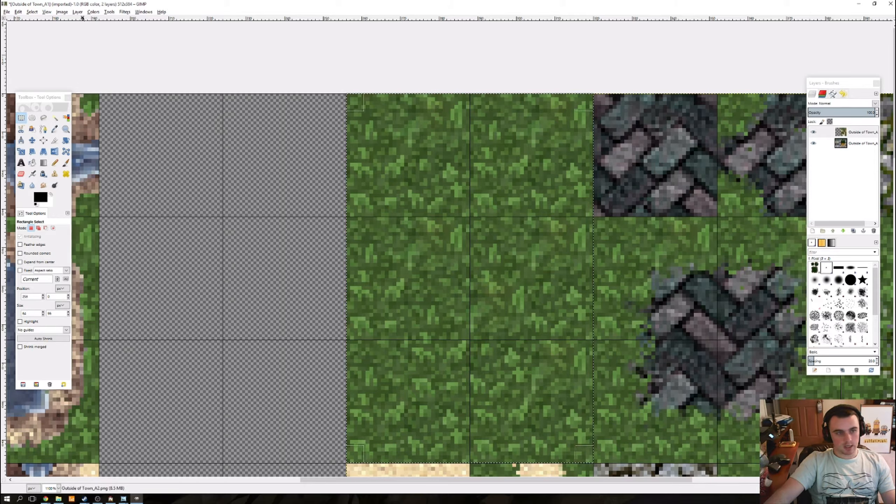
pyautogui.click(77, 11)
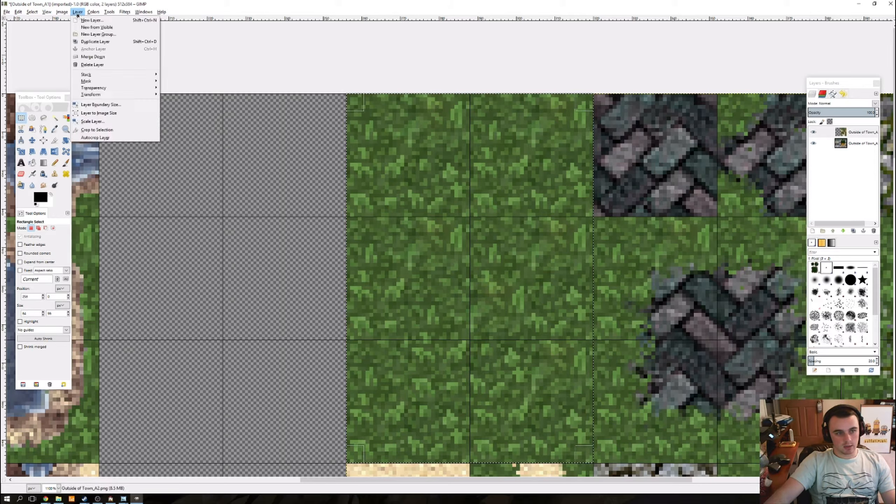
pyautogui.click(105, 130)
# Step: Clear the selection, duplicate the cropped grass layer twice, and raise the A1 layer to the top of the stack
pyautogui.moveTo(521, 308); pyautogui.dragTo(361, 222)
pyautogui.scroll(-1, 354, 198)
pyautogui.click(194, 108)
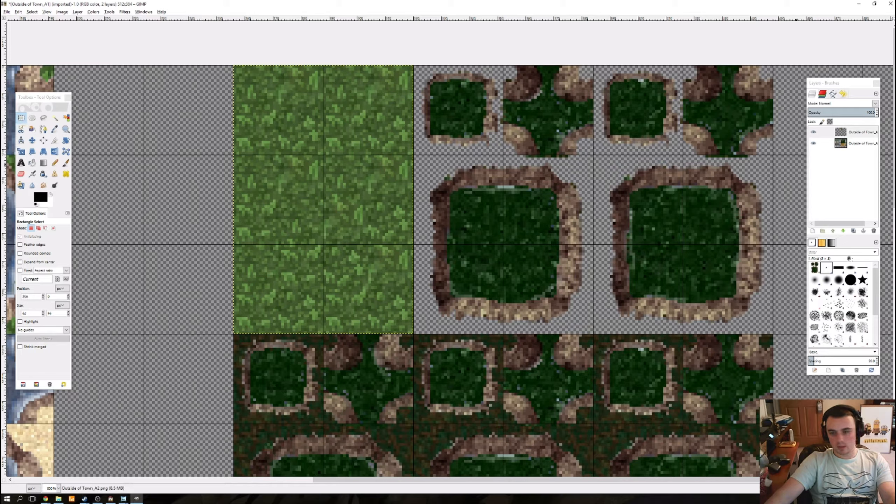
pyautogui.click(853, 231)
pyautogui.click(853, 231)
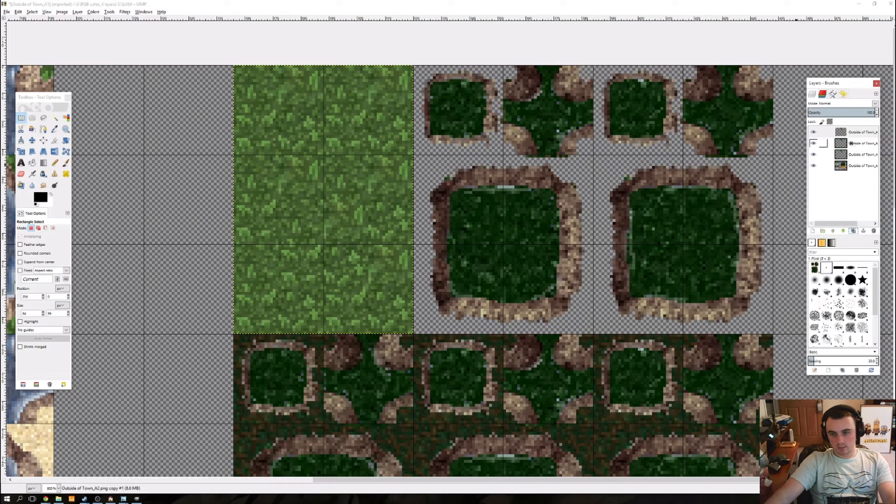
pyautogui.moveTo(841, 165); pyautogui.dragTo(843, 130)
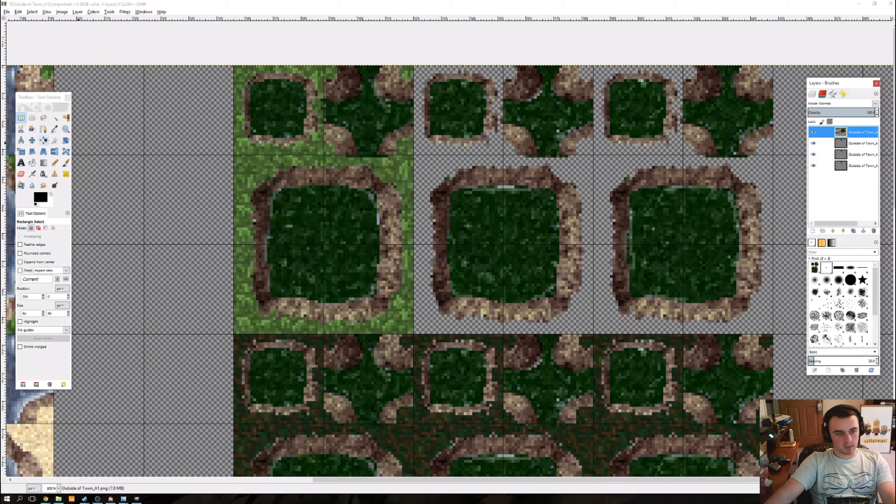
# Step: Move one grass layer beneath the second swamp autotile block and another beneath the third, aligned to the grid
pyautogui.click(32, 140)
pyautogui.moveTo(407, 204); pyautogui.dragTo(540, 207)
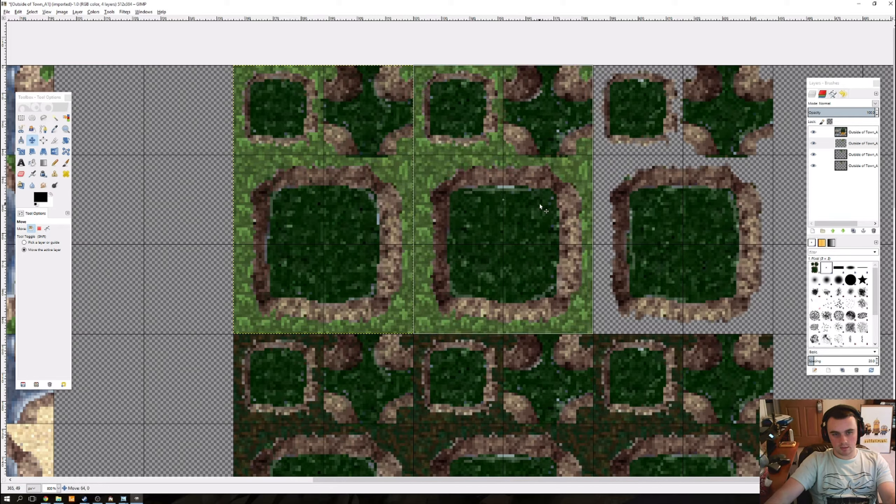
pyautogui.click(846, 166)
pyautogui.moveTo(362, 188); pyautogui.dragTo(721, 190)
pyautogui.moveTo(721, 190); pyautogui.dragTo(420, 154)
# Step: Export the finished tileset over the existing Outside of Town_A1.png in the Tilesets folder and minimize the image window
pyautogui.scroll(-3, 420, 154)
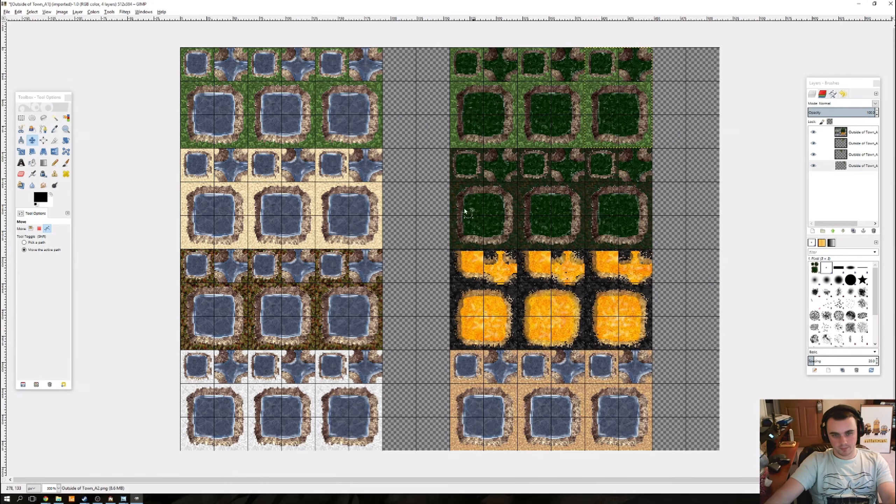
pyautogui.moveTo(466, 209); pyautogui.dragTo(460, 300)
pyautogui.press('Tab')
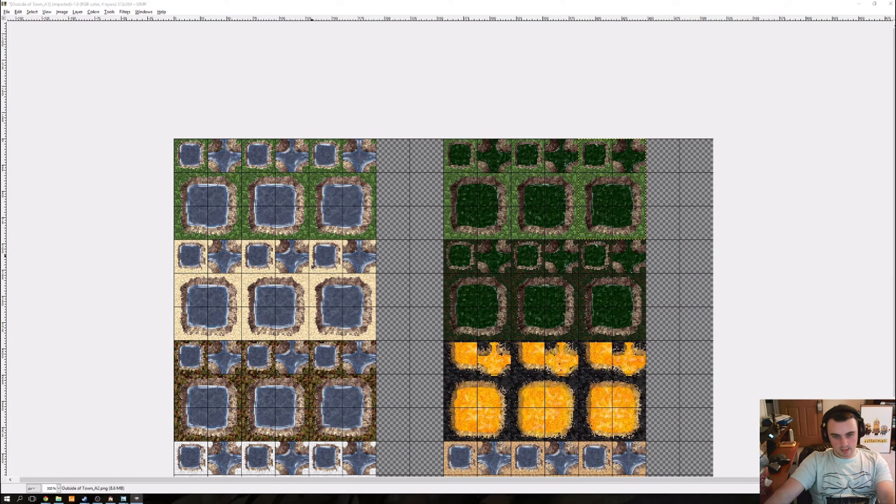
pyautogui.hotkey('ctrl', 'shift', 'e')
pyautogui.click(409, 266)
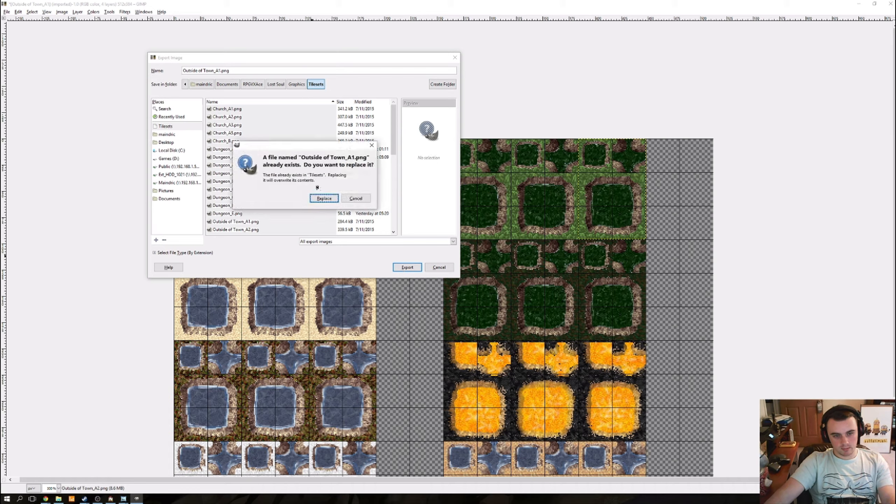
pyautogui.click(318, 202)
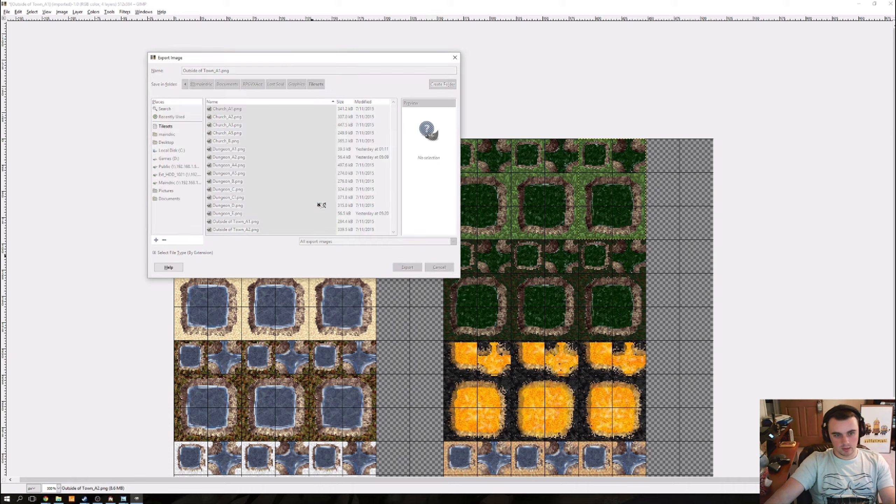
pyautogui.click(452, 314)
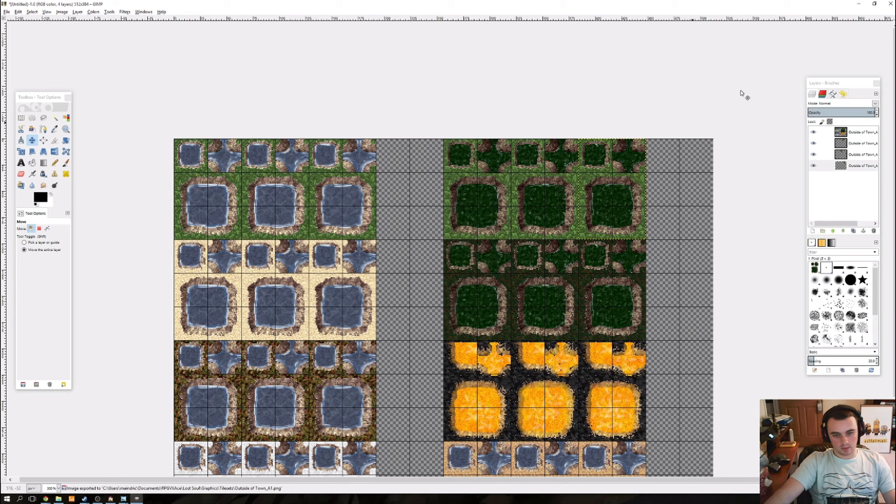
pyautogui.click(859, 4)
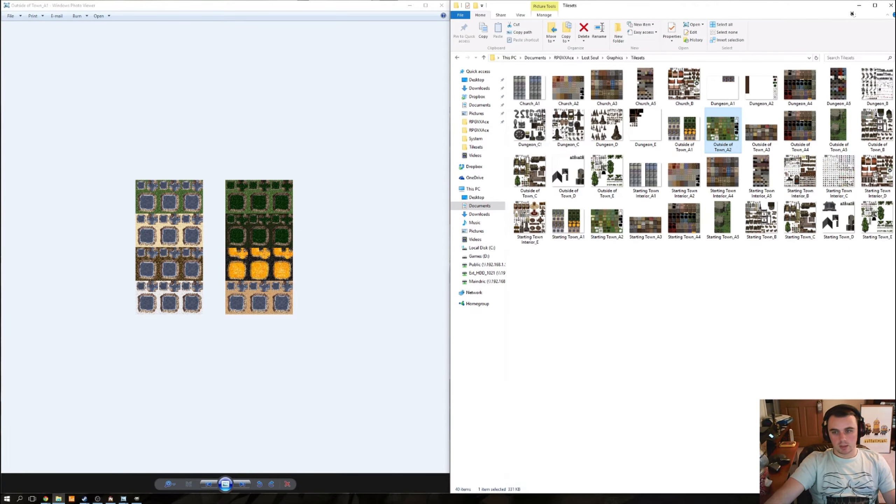
# Step: Minimize the folder and A1 preview windows, switch to RPG Maker VX Ace, and reload the Tutorial Map by switching to MAP006 and back
pyautogui.click(860, 6)
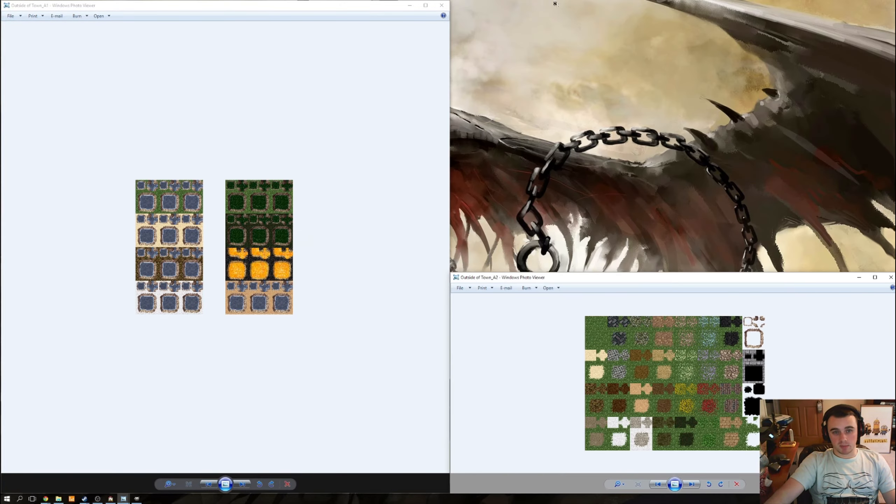
pyautogui.click(410, 5)
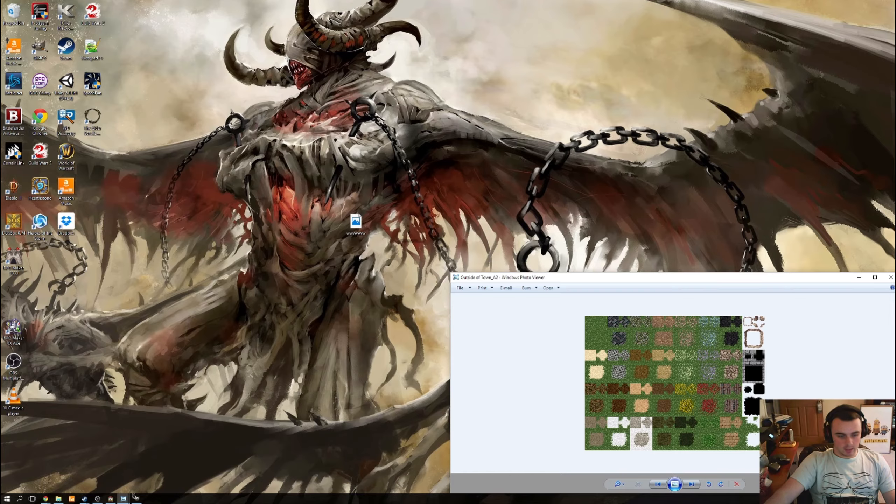
pyautogui.click(110, 498)
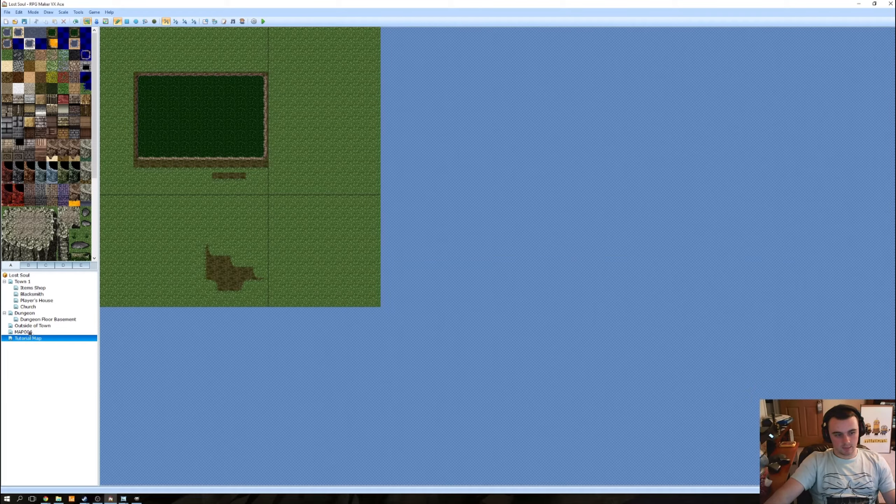
pyautogui.click(30, 332)
pyautogui.click(28, 338)
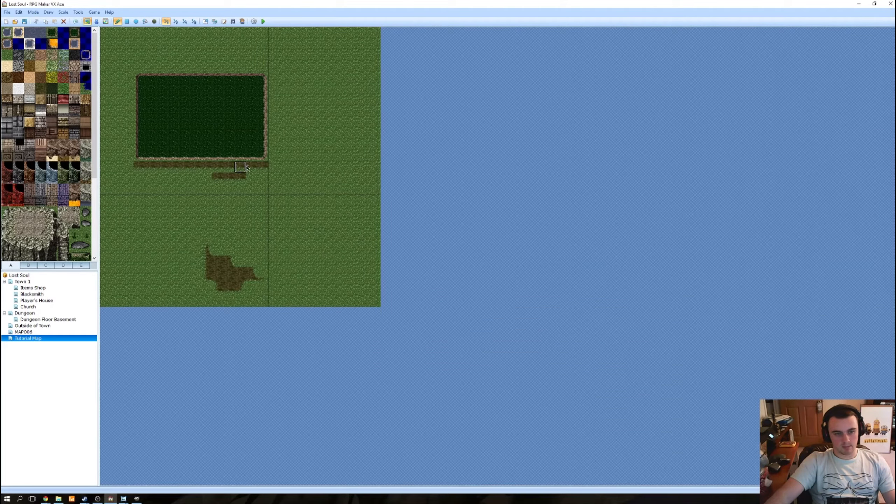
# Step: Paint grass over the leftover brown ground strips below the swamp and the brown patch further down the Tutorial Map
pyautogui.moveTo(263, 167)
pyautogui.mouseDown()
pyautogui.moveTo(140, 167)
pyautogui.moveTo(150, 166)
pyautogui.mouseUp()
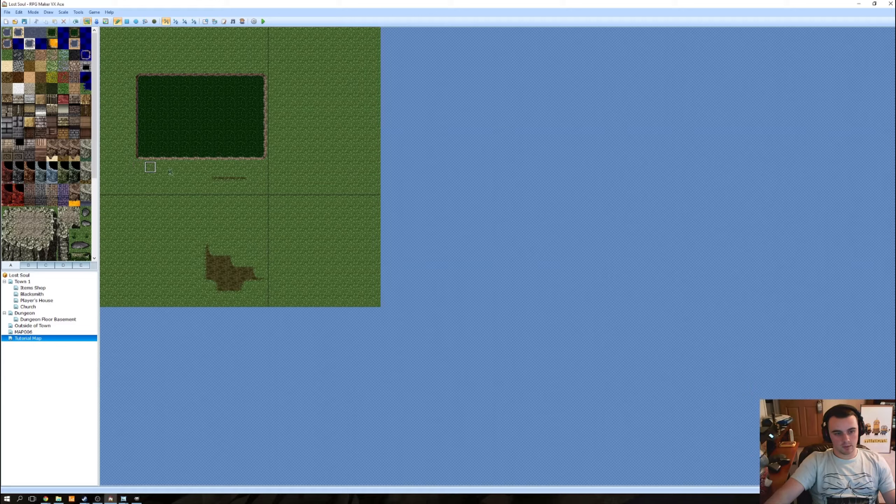
pyautogui.click(207, 177)
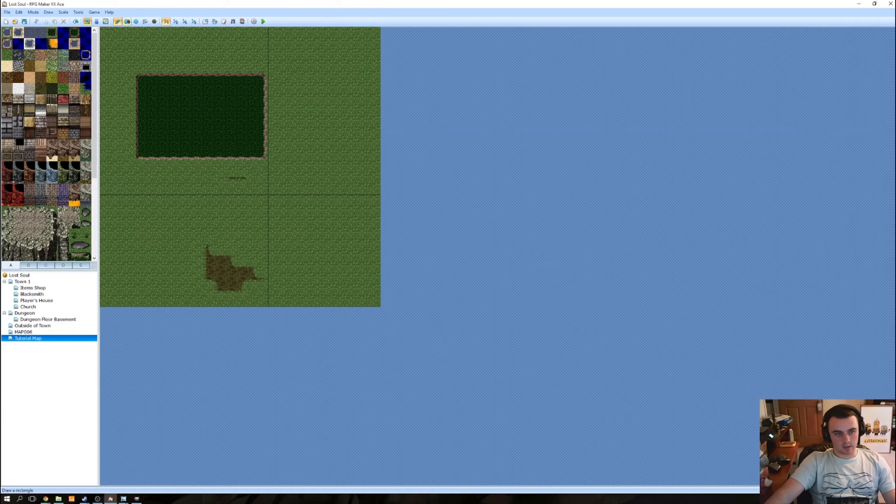
pyautogui.click(126, 21)
pyautogui.moveTo(255, 180); pyautogui.dragTo(210, 306)
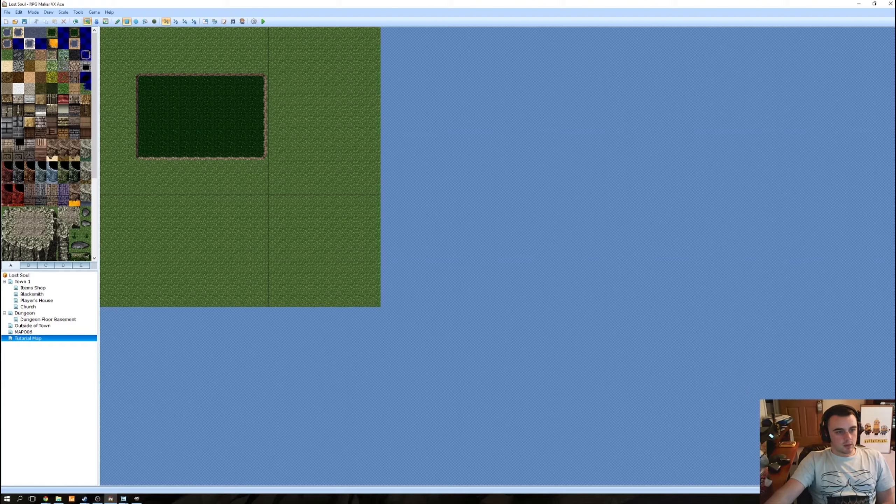
# Step: Paint overlapping sample rectangles of brown gravel, dark stone and snow below the swamp, and cover them all with grass
pyautogui.moveTo(207, 263); pyautogui.dragTo(306, 210)
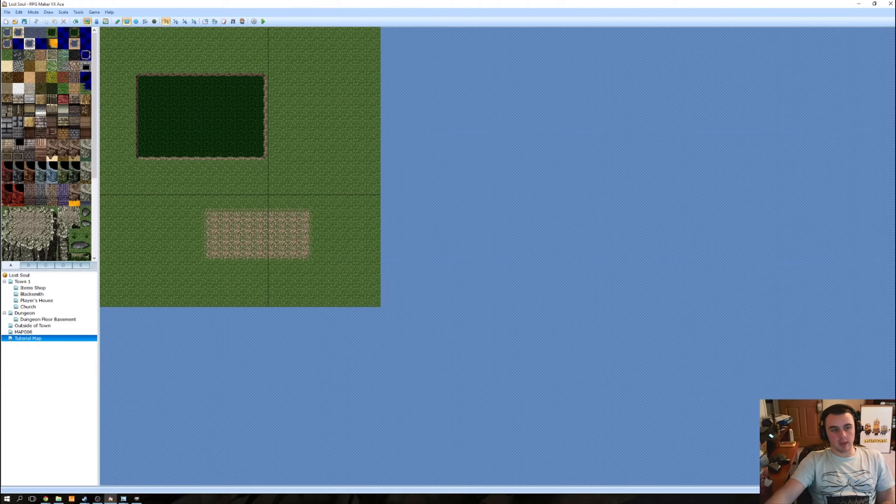
pyautogui.click(18, 55)
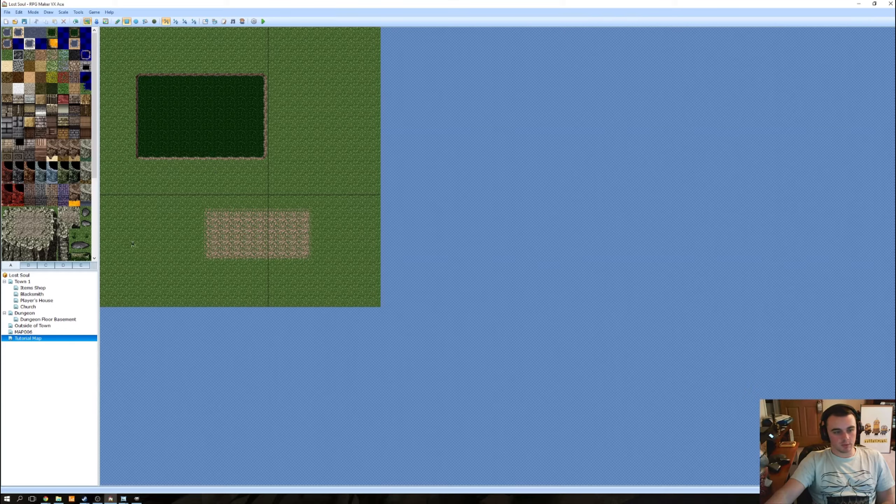
pyautogui.moveTo(130, 244); pyautogui.dragTo(232, 206)
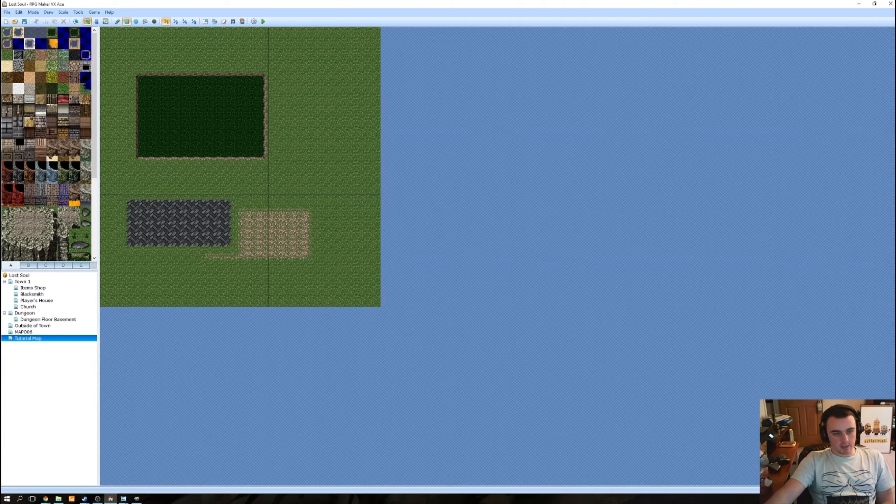
pyautogui.click(18, 85)
pyautogui.moveTo(194, 193); pyautogui.dragTo(170, 239)
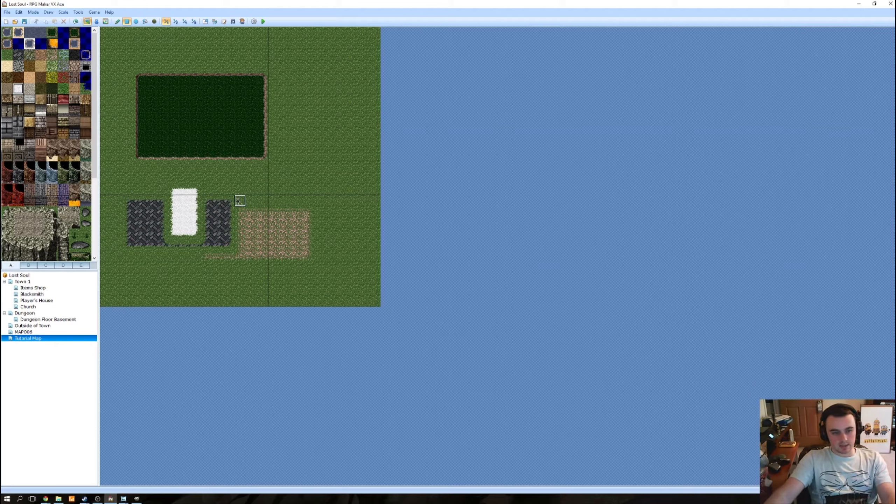
pyautogui.moveTo(116, 182)
pyautogui.mouseDown()
pyautogui.moveTo(221, 252)
pyautogui.moveTo(323, 276)
pyautogui.mouseUp()
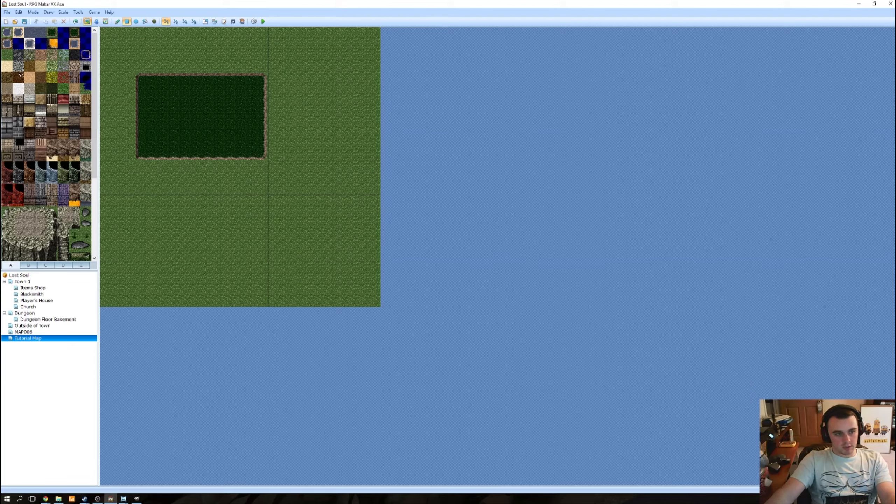
# Step: Fill the map's lower-right area with snow and paint a two-tile-wide vertical strip of dark stone on the grass above it
pyautogui.click(17, 88)
pyautogui.moveTo(147, 210); pyautogui.dragTo(422, 315)
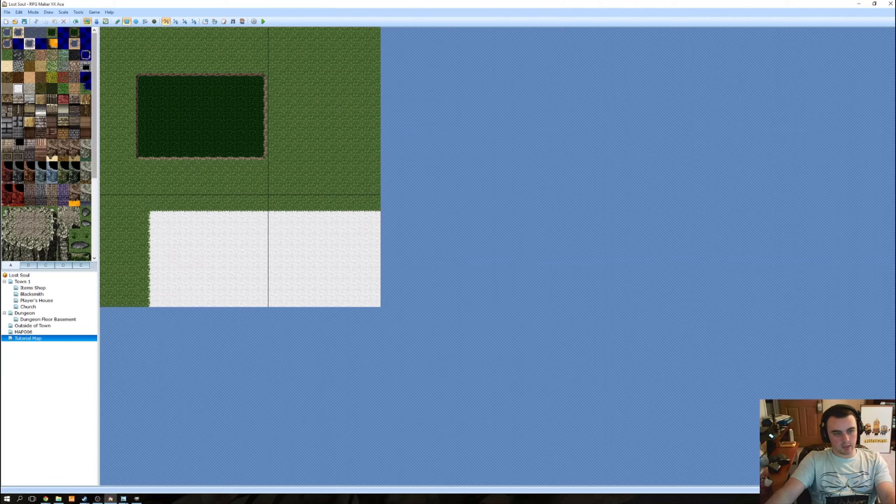
pyautogui.click(19, 56)
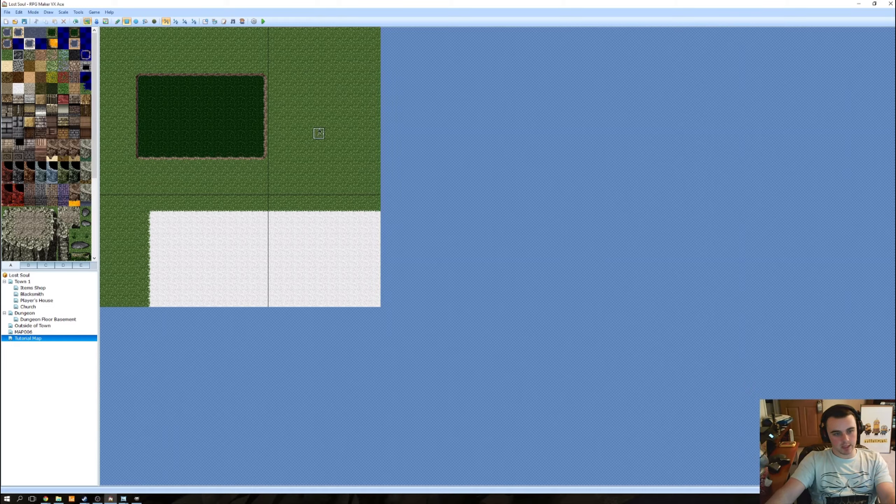
pyautogui.moveTo(325, 135)
pyautogui.mouseDown()
pyautogui.moveTo(320, 186)
pyautogui.moveTo(338, 185)
pyautogui.moveTo(332, 278)
pyautogui.moveTo(329, 196)
pyautogui.mouseUp()
# Step: Extend the dark stone strip freehand about three tiles down into the snow, replacing the grass-bordered attempt with borderless tiles
pyautogui.click(118, 21)
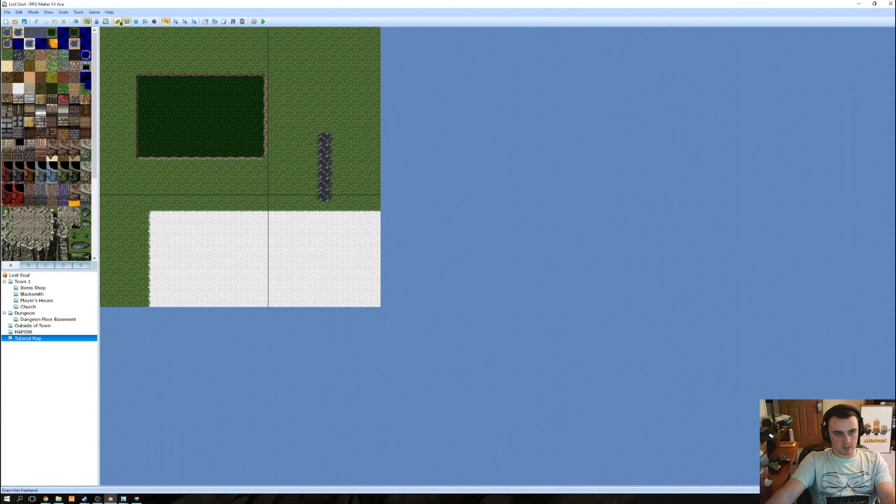
pyautogui.moveTo(333, 206); pyautogui.dragTo(332, 234)
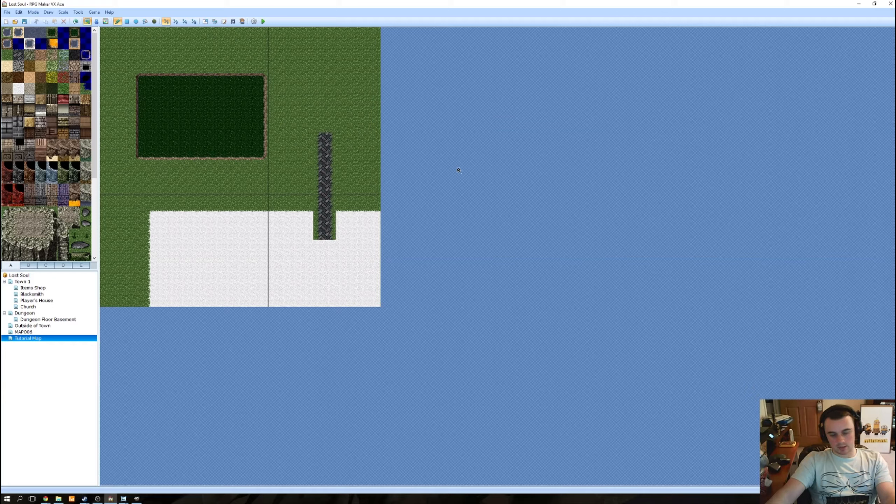
pyautogui.hotkey('ctrl', 'z')
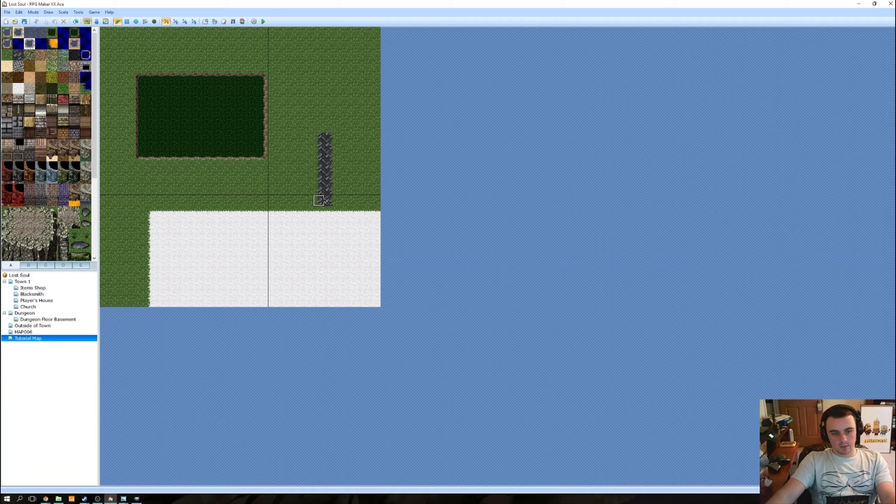
pyautogui.moveTo(318, 212)
pyautogui.mouseDown()
pyautogui.moveTo(330, 235)
pyautogui.moveTo(319, 229)
pyautogui.mouseUp()
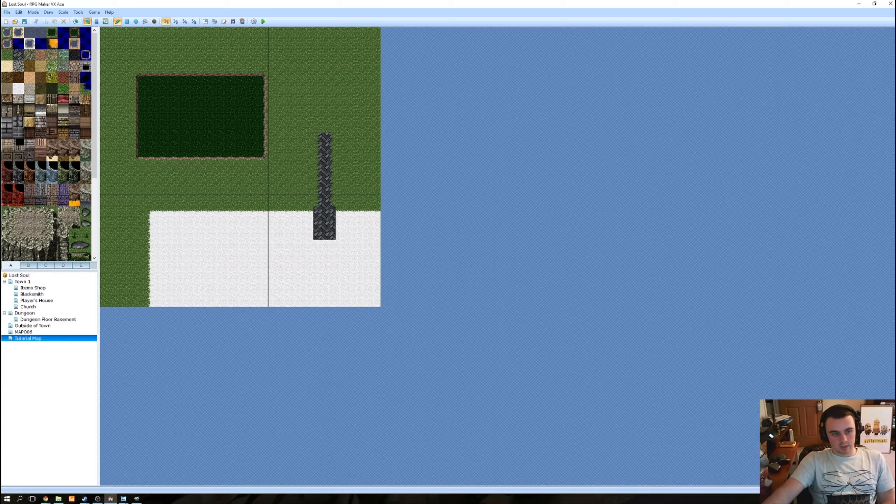
# Step: Select the dark A2 tile at the palette's edge and open the Town 1 map for viewing
pyautogui.click(85, 77)
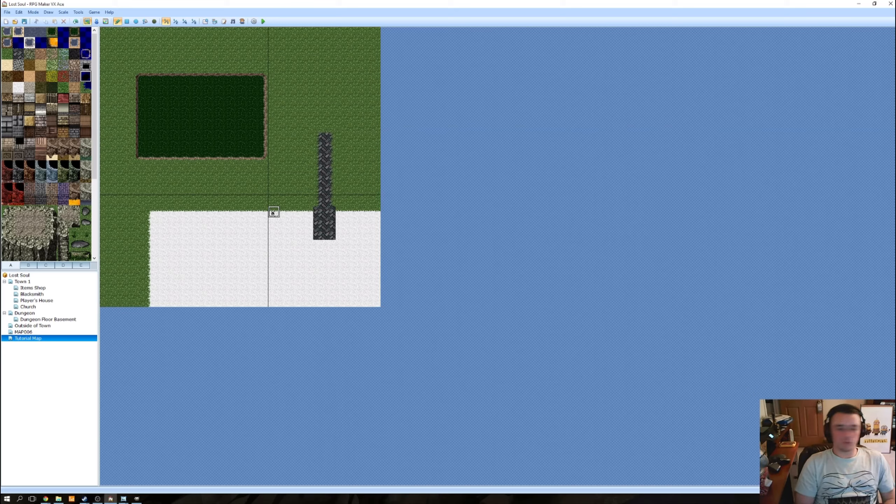
pyautogui.click(22, 281)
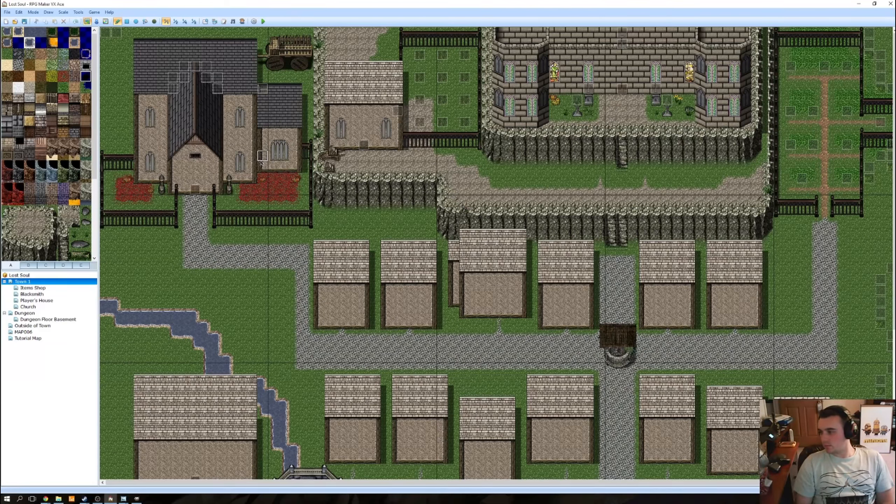